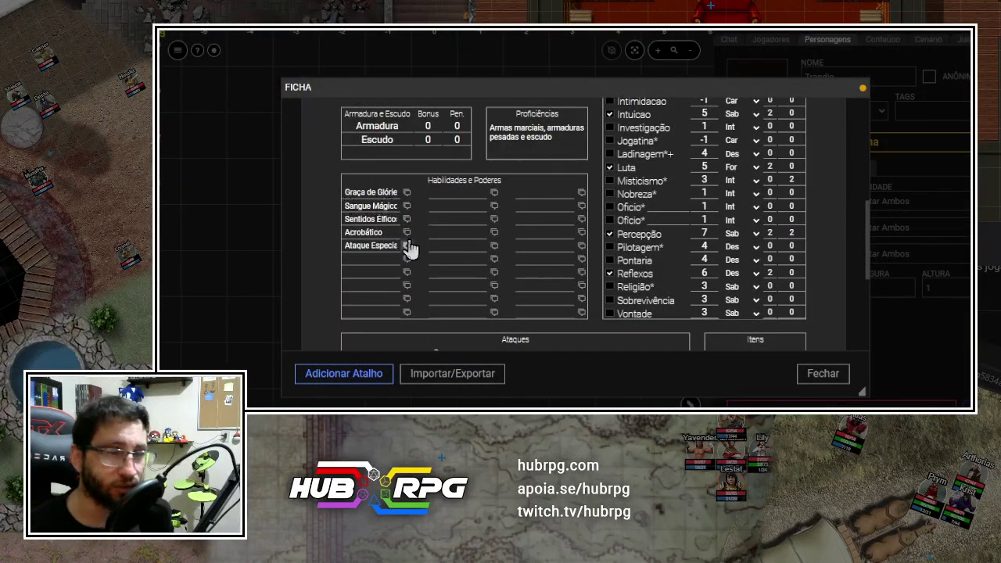
Check the Sangue Mágico ability's description and set the character's mana points to 4.
click(406, 206)
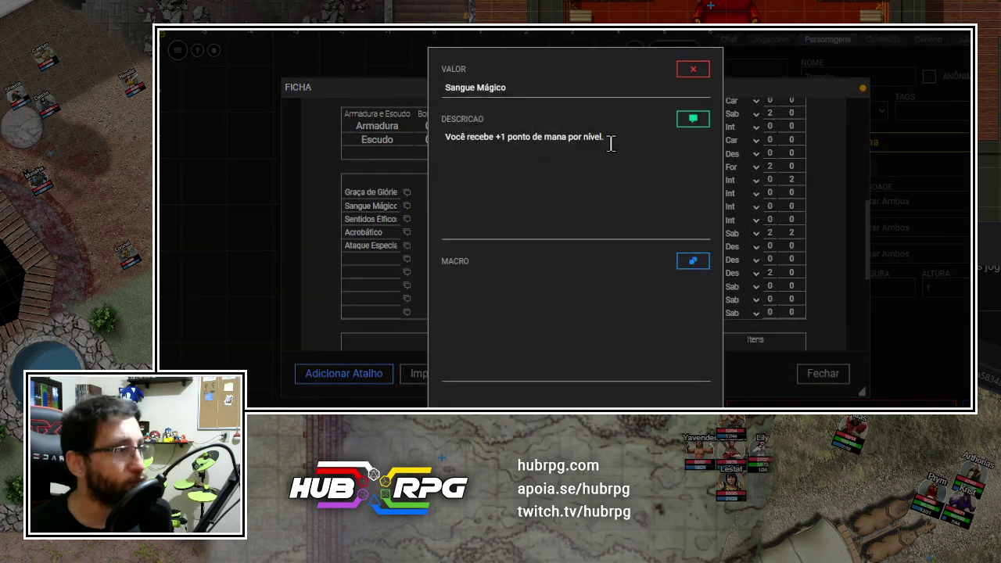
key(Escape)
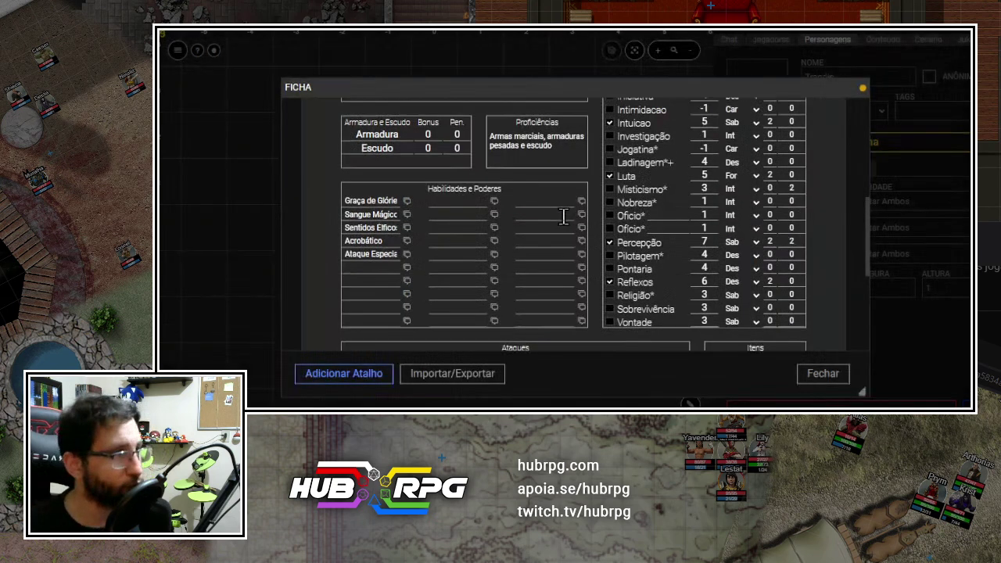
scroll(538, 174, up, 5)
double_click(486, 263)
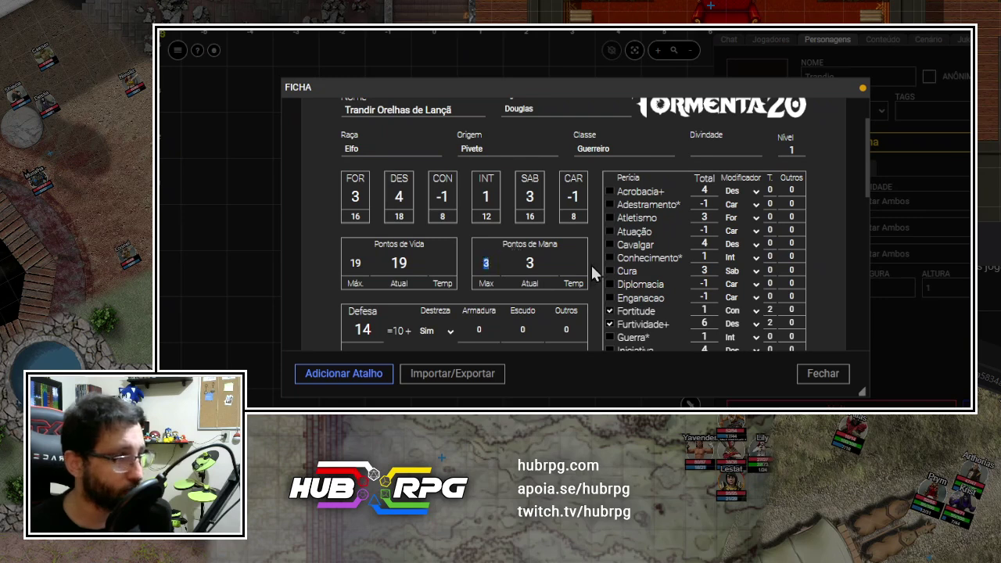
Fill the Itens field with Equipamento Inicial, Espada Longa, Escudo Leve and Armadura de couro on separate lines.
key(alt+Tab)
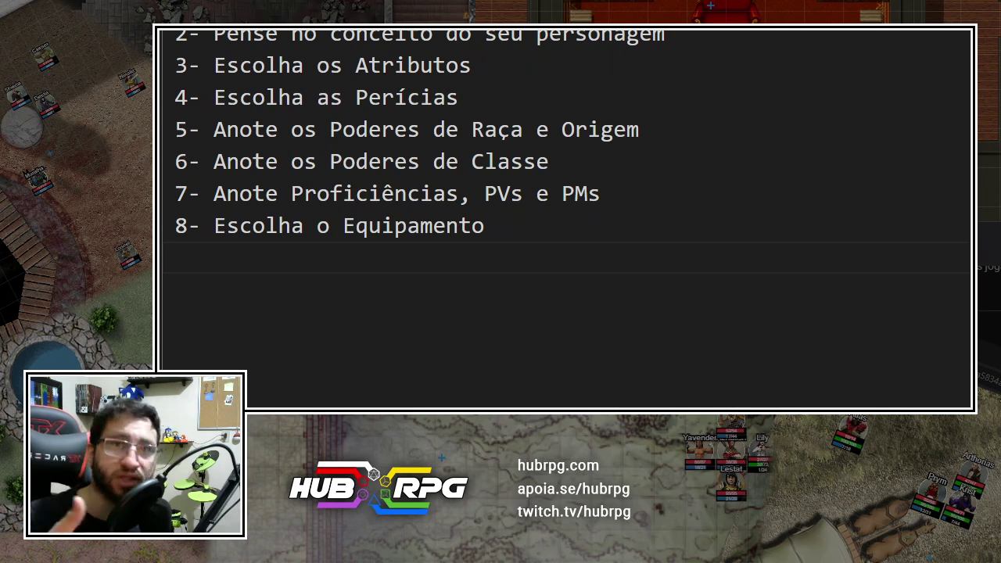
key(alt+Tab)
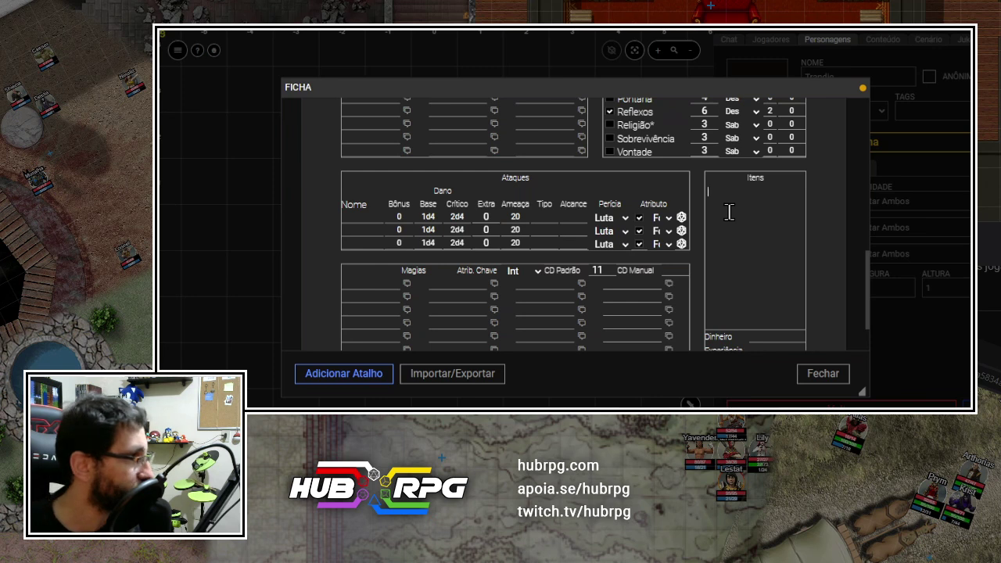
text(Egioá)
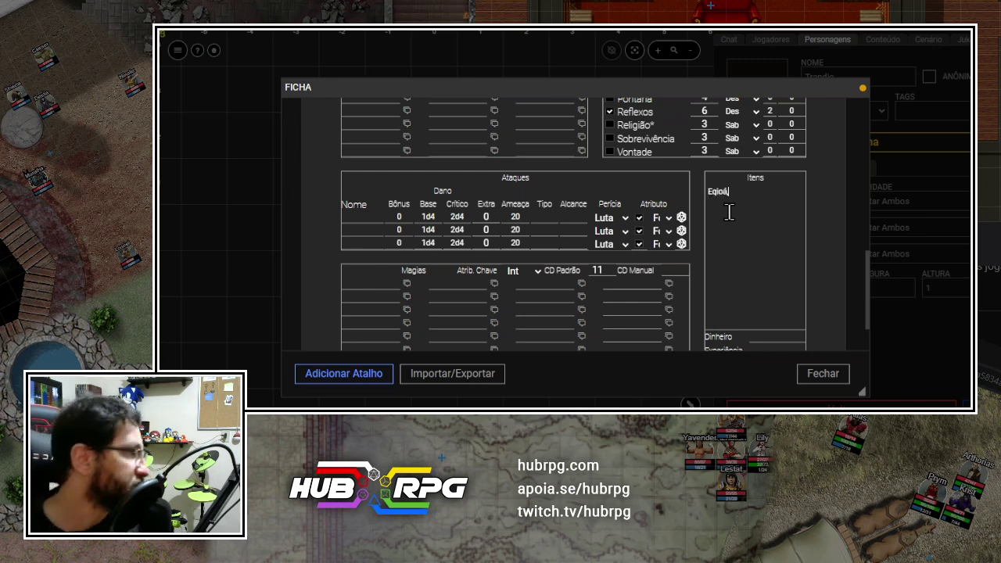
text(mento Inicial)
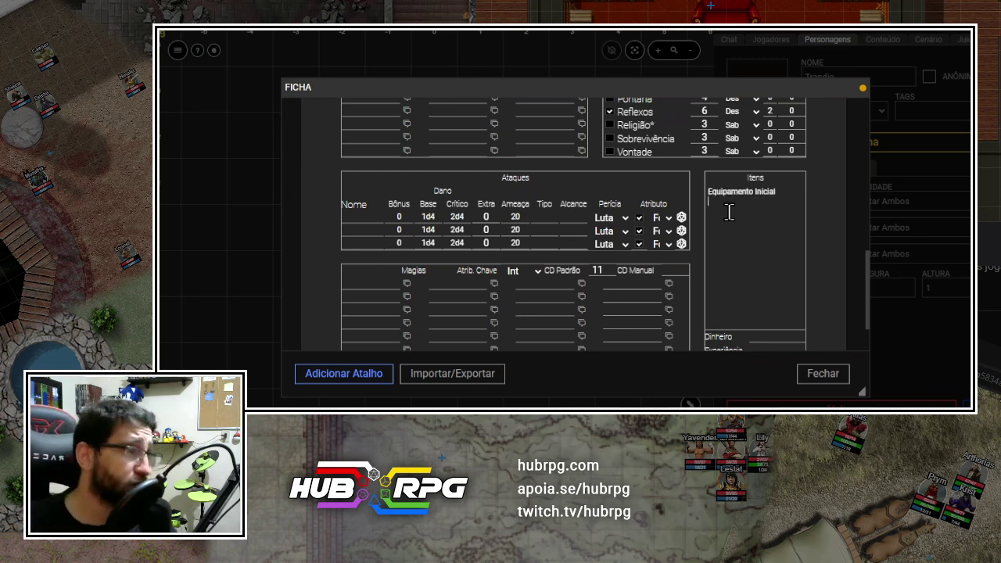
key(Return)
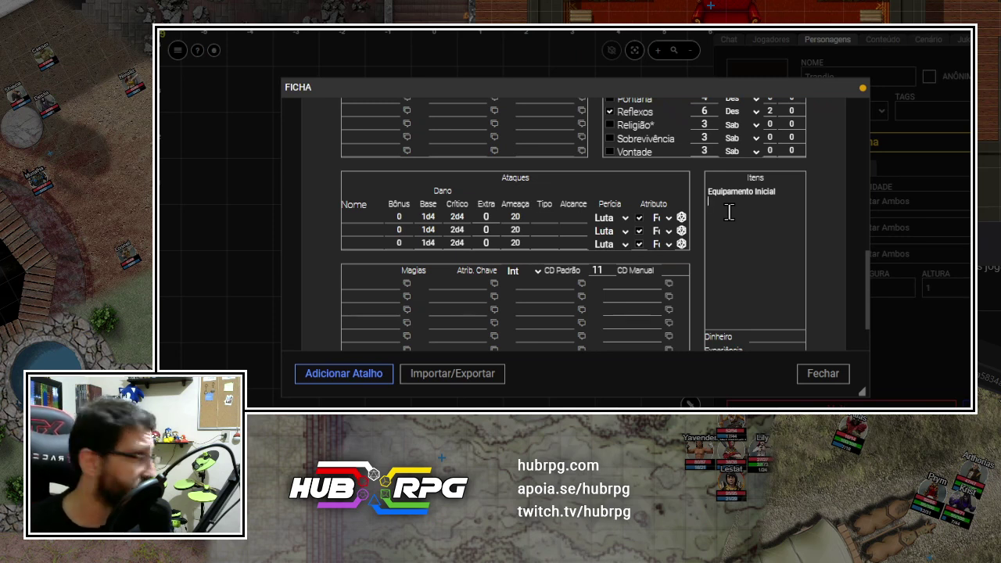
text(Espada Longa )
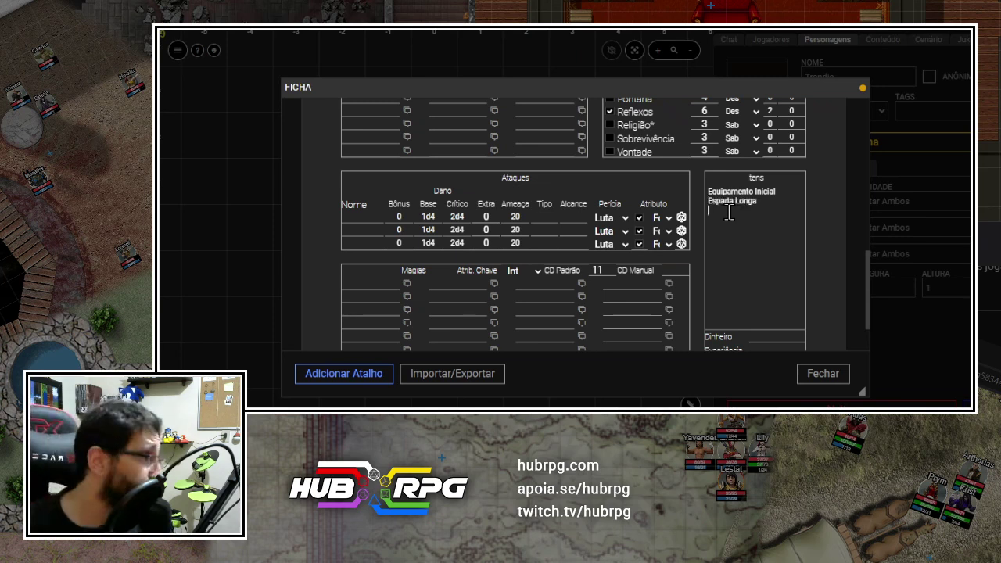
text(Escudo Leve)
key(Return)
text(Armadura de couro)
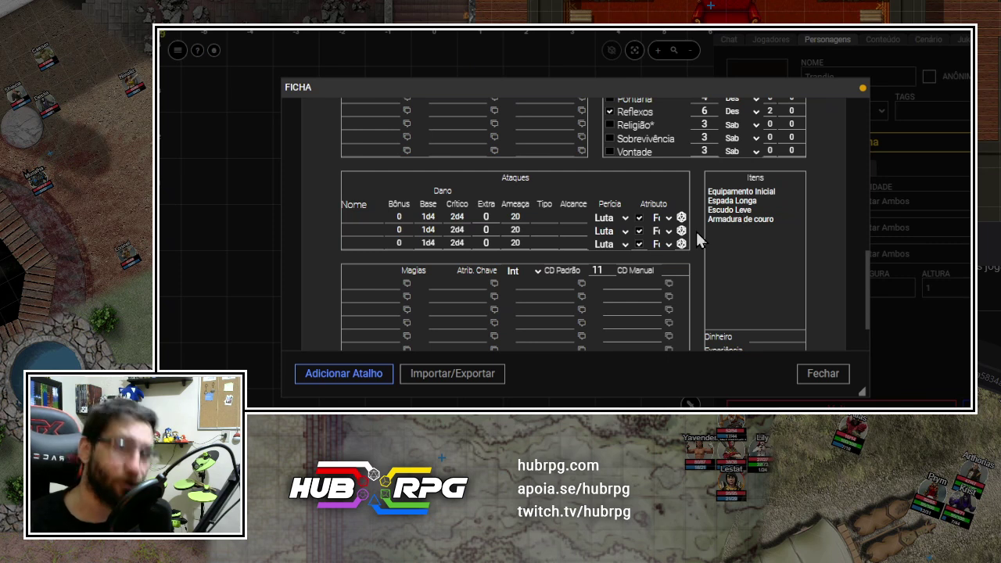
Name the armour Armadura de Couro in the armour and shield block and set its bonus to 2.
scroll(695, 229, up, 4)
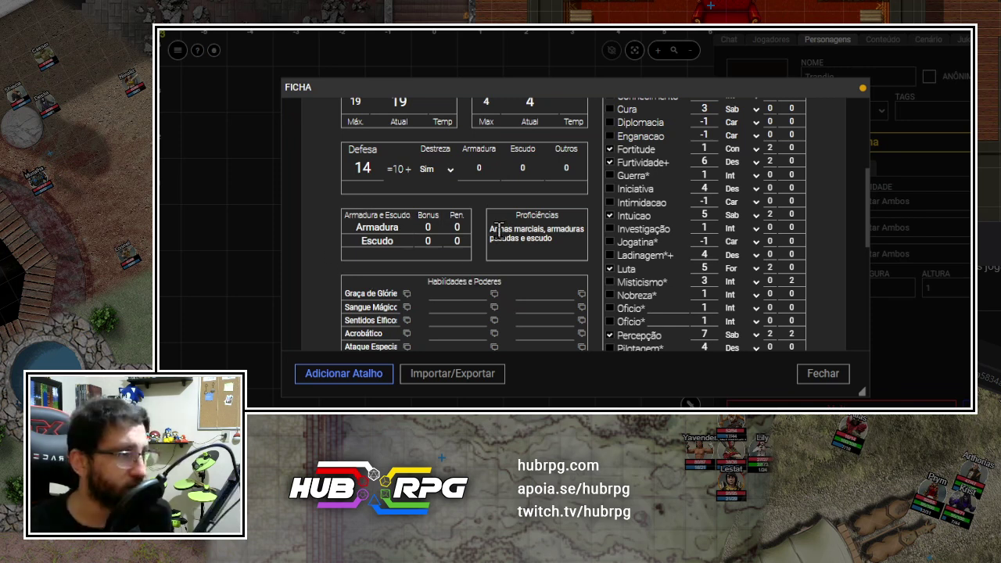
click(377, 225)
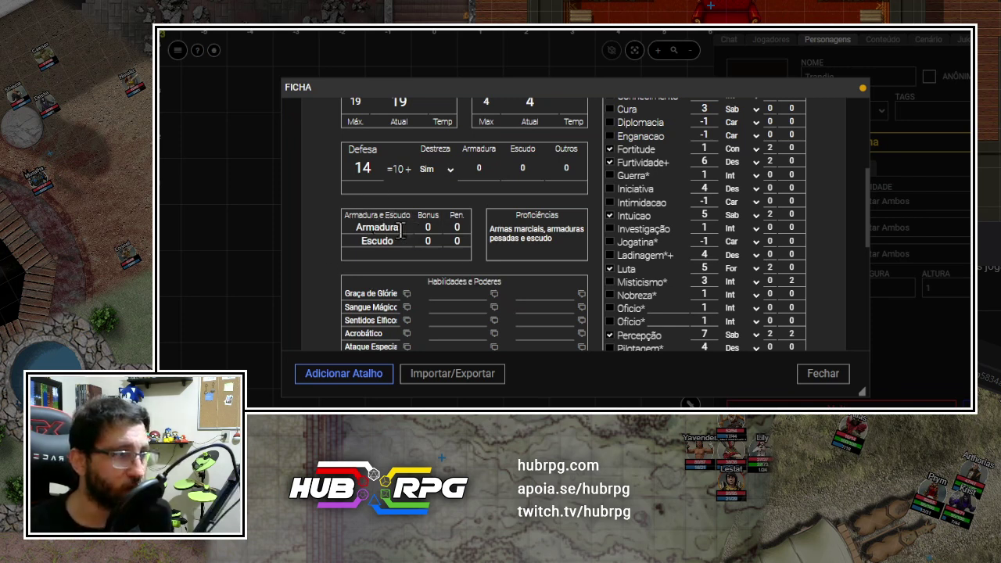
text(de Couro)
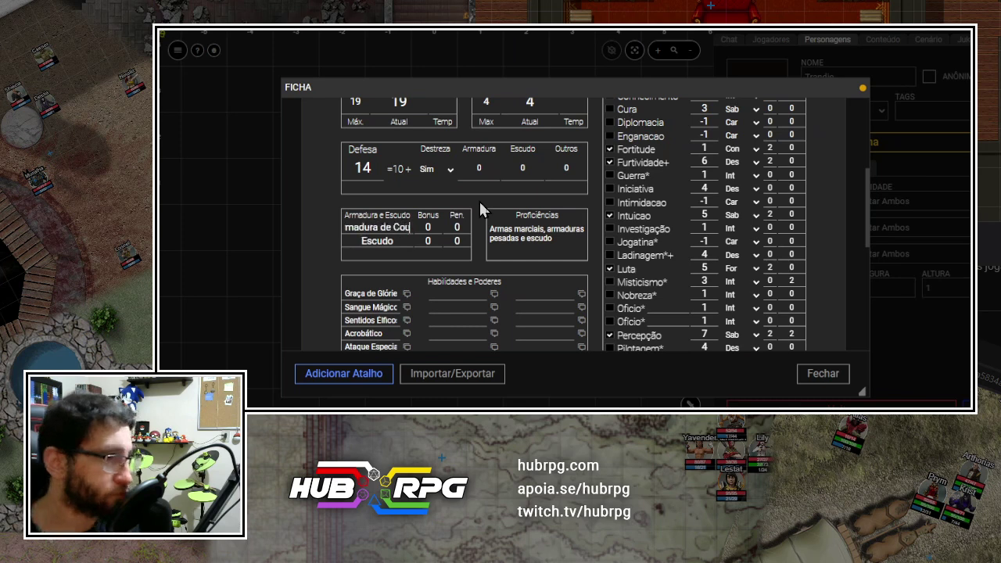
key(Tab)
text(2)
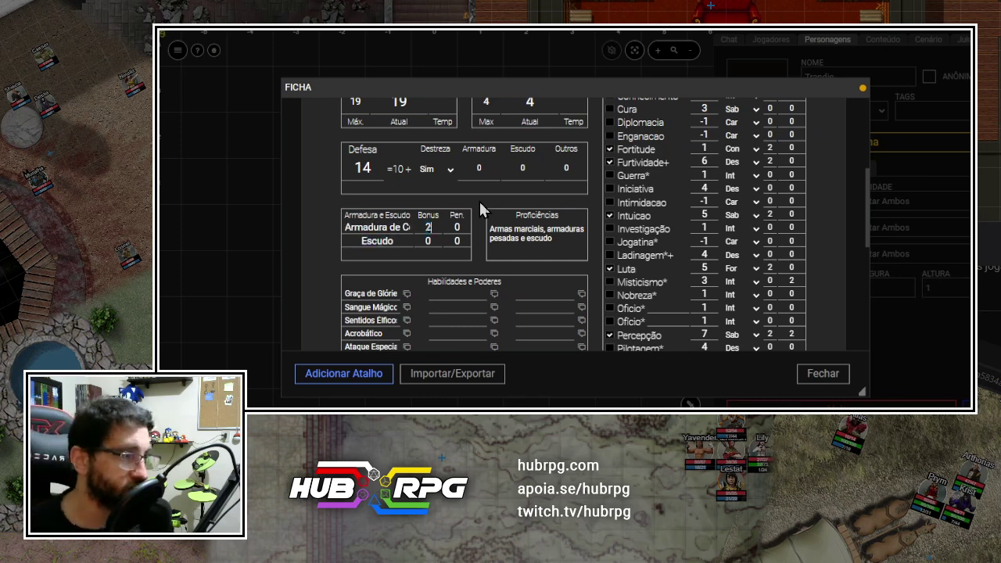
key(Tab)
Name the shield Escud Leve, set its bonus and penalty to 1, and check the skill totals.
key(Tab)
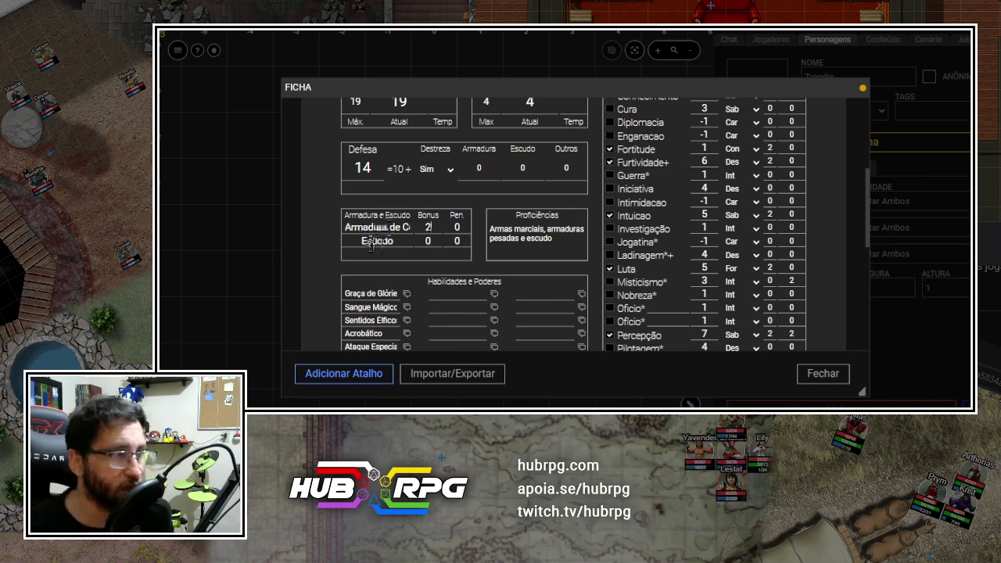
text(Leve)
key(Tab)
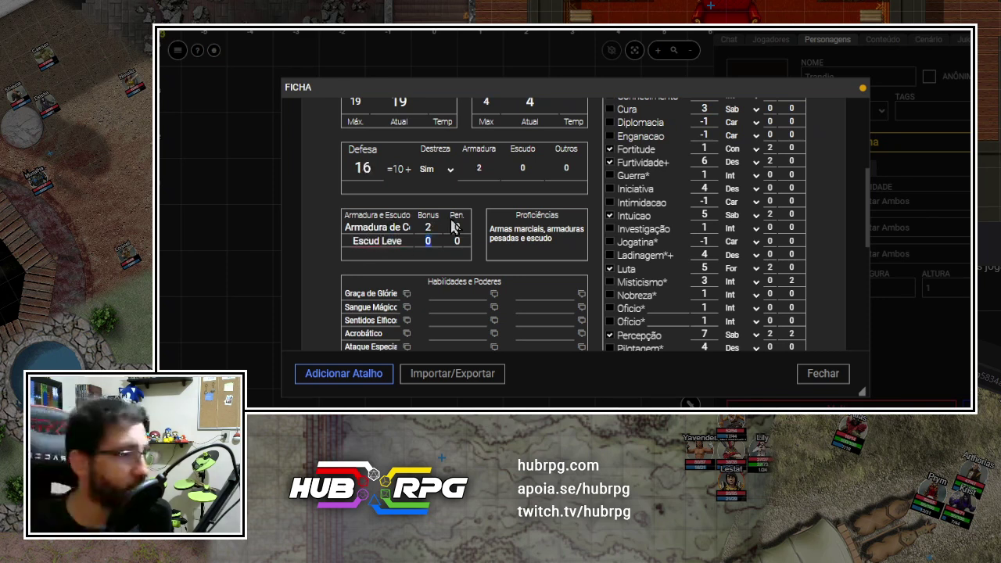
text(1)
key(Tab)
text(1)
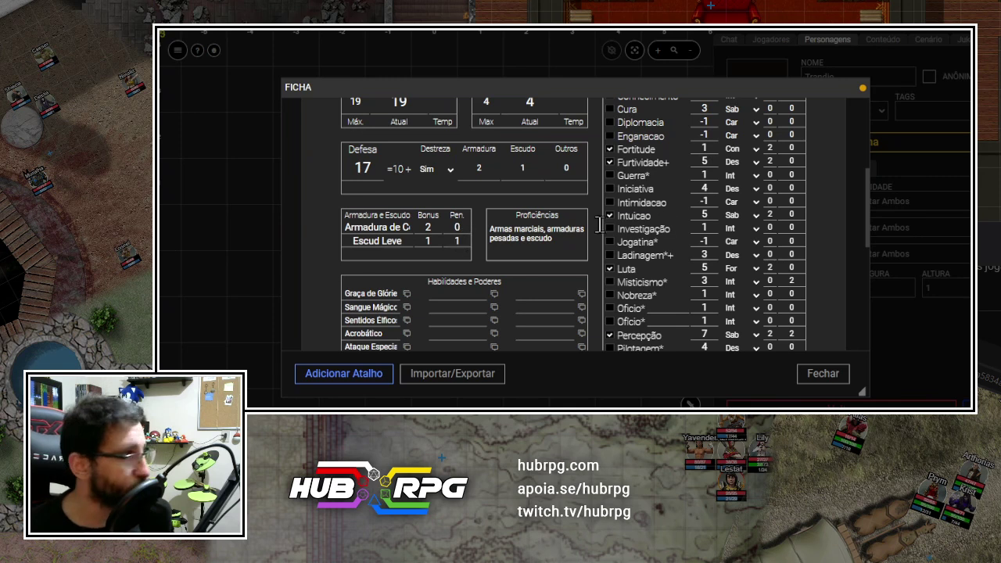
scroll(671, 166, up, 3)
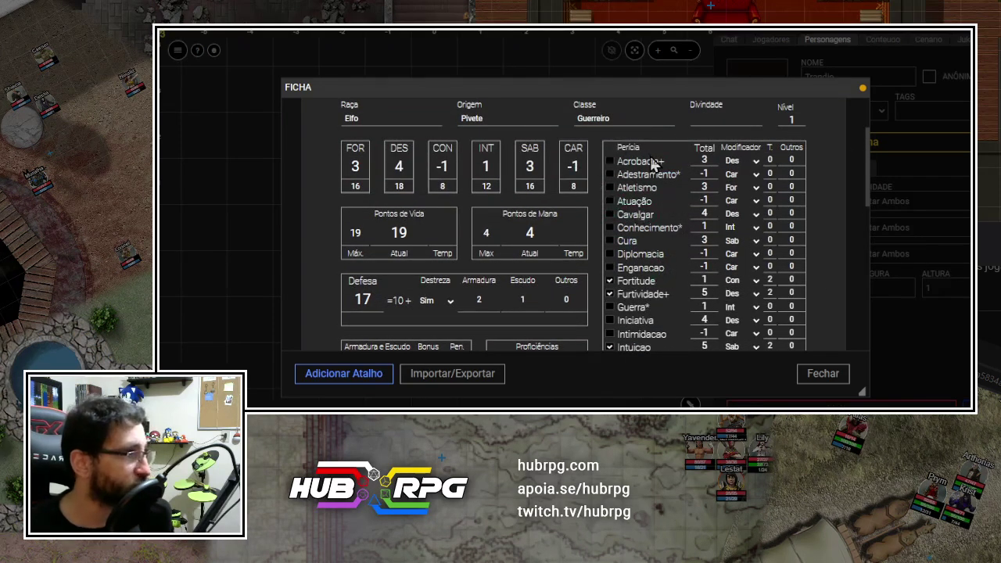
scroll(685, 182, down, 1)
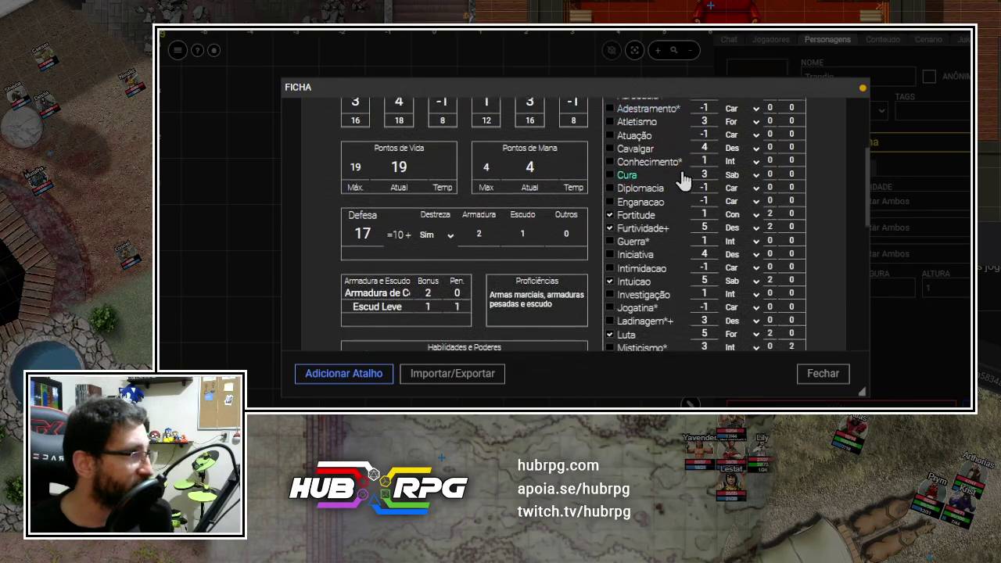
Consult the character-creation checklist and enter Espada Longa as the first attack with a bonus of 0.
key(alt+Tab)
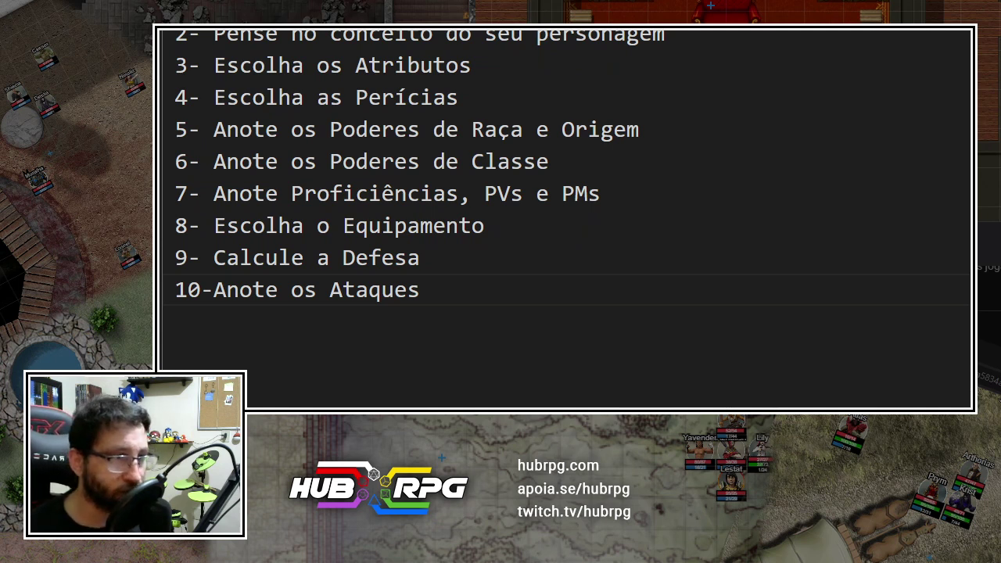
key(alt+Tab)
scroll(415, 210, down, 3)
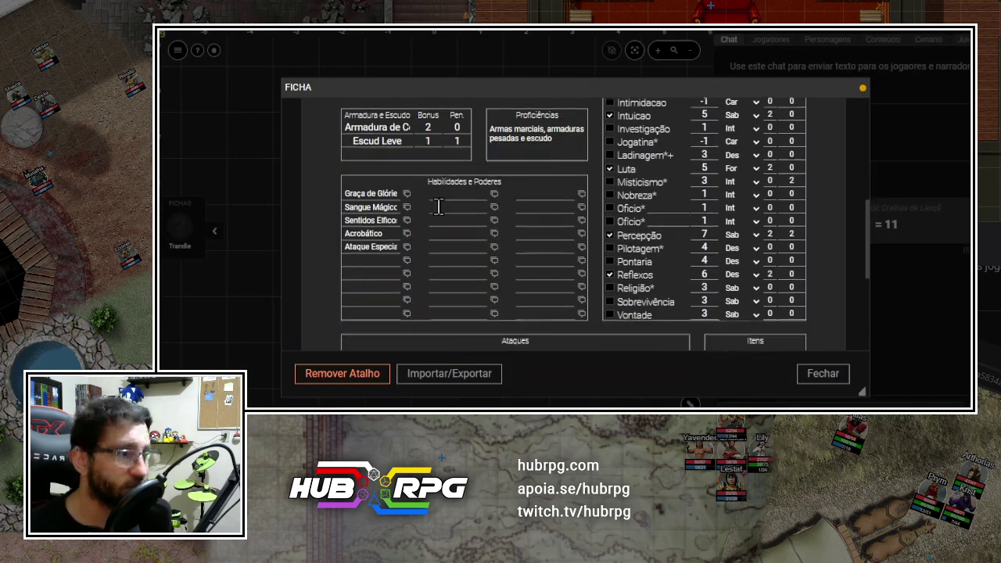
scroll(438, 262, down, 2)
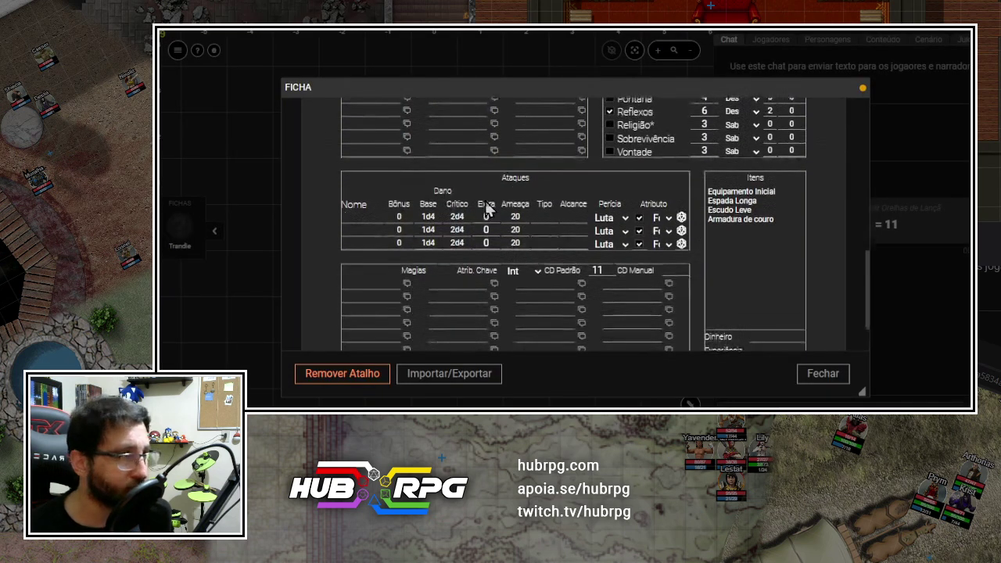
click(361, 220)
text(Es)
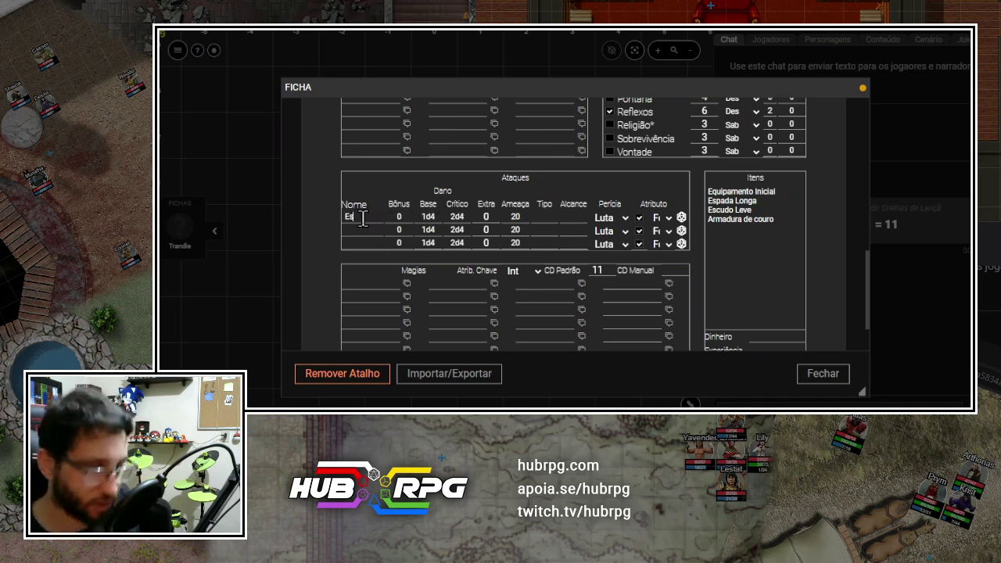
text(pada)
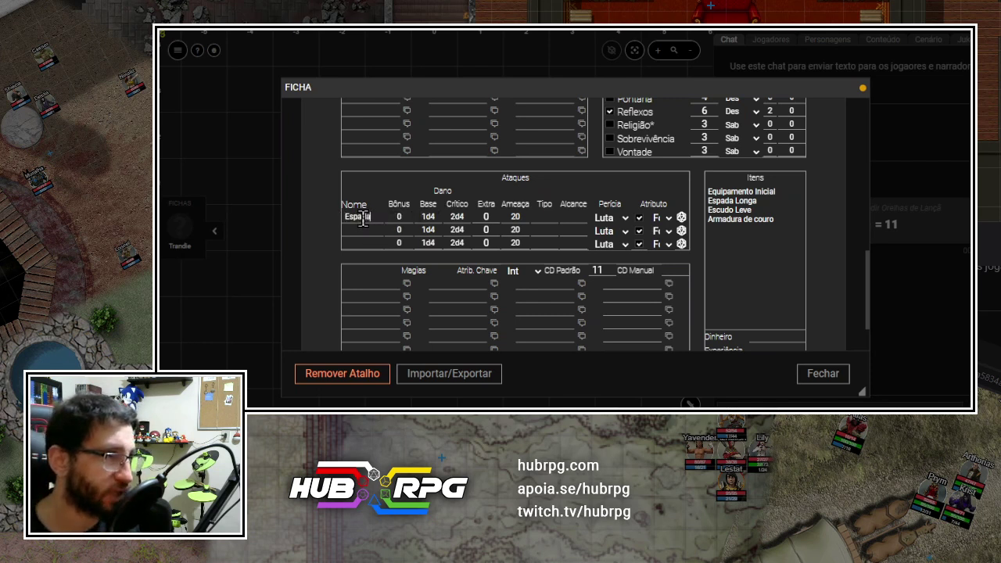
text( Lo)
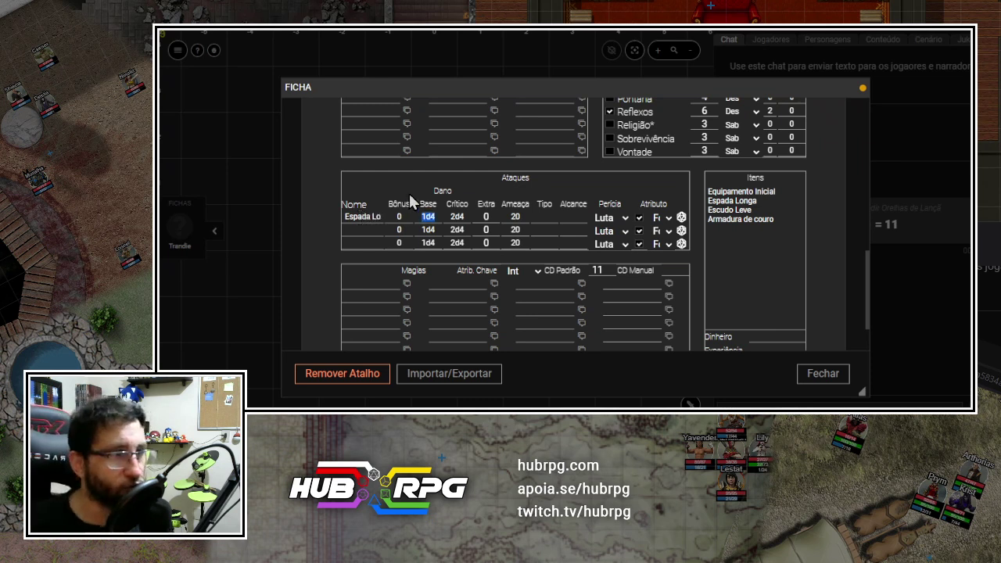
click(399, 218)
text(0)
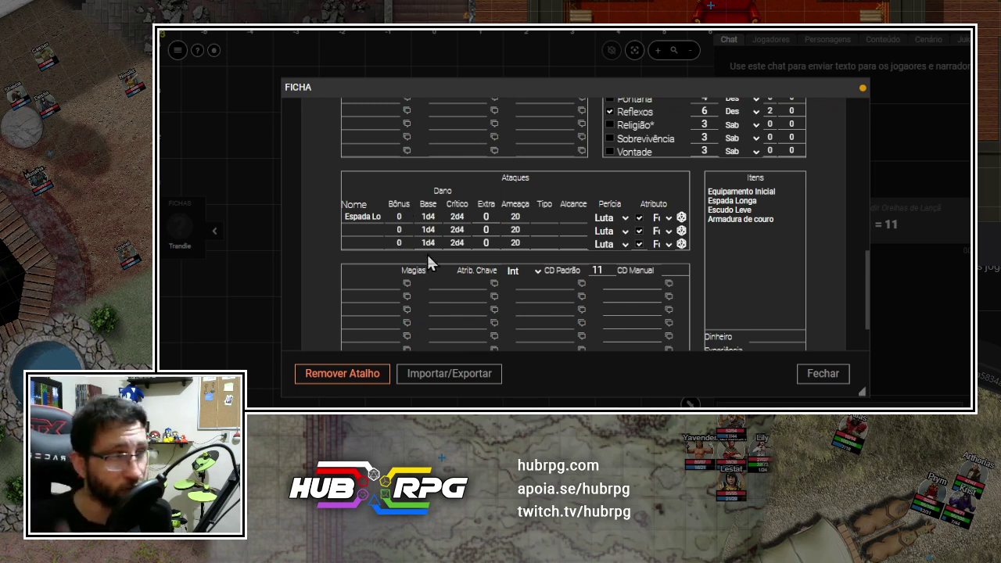
Set the first attack's base damage to 1d8 and its critical damage to 2d8.
drag(431, 217, 469, 215)
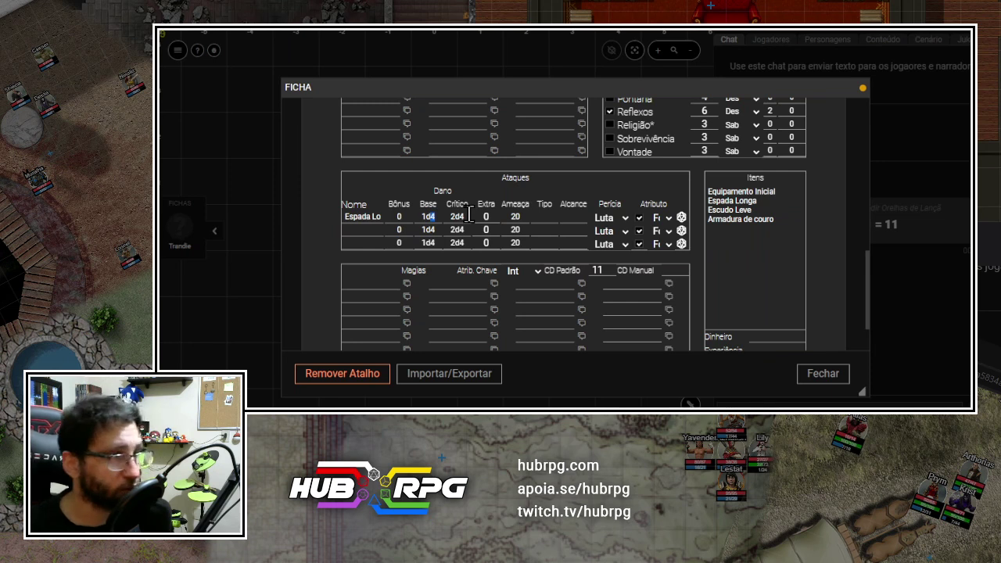
text(8)
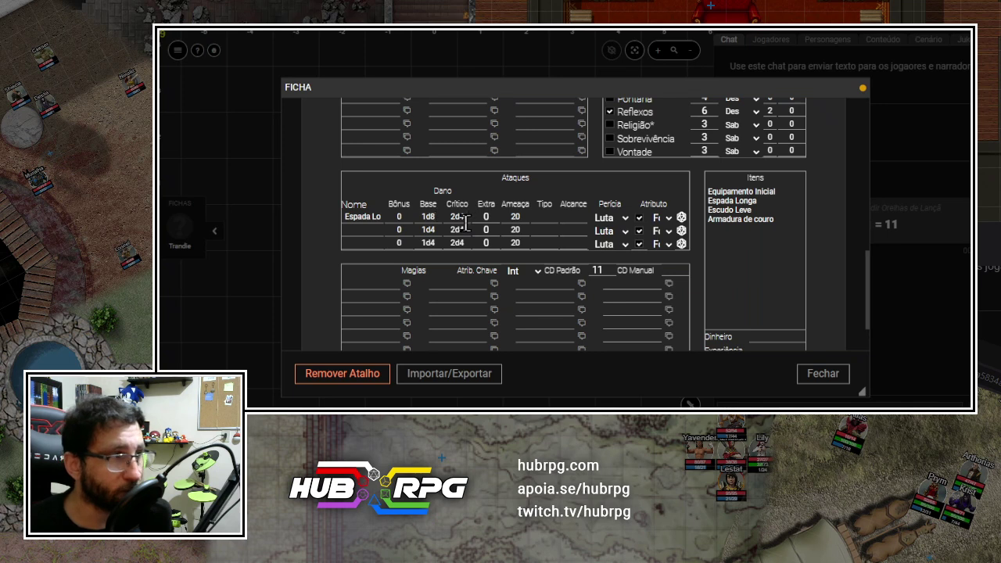
text(8)
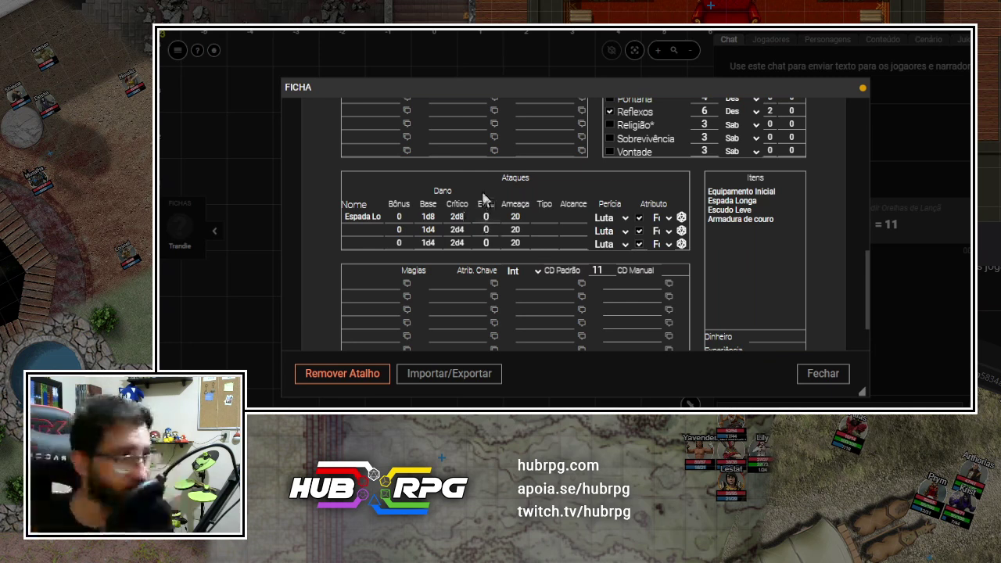
Set the first attack's threat value to 19, its type to Corte and its range to "-".
double_click(516, 218)
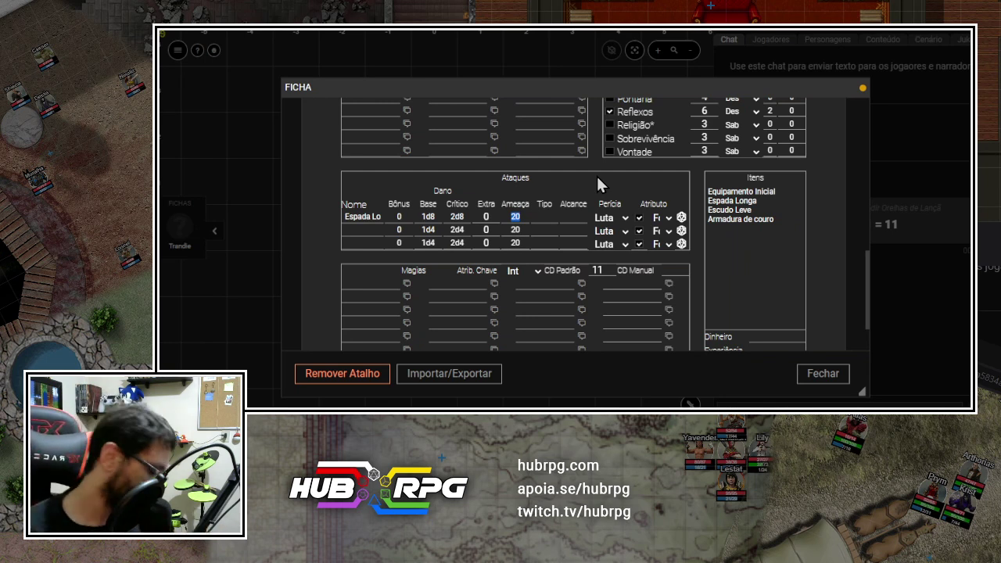
text(19)
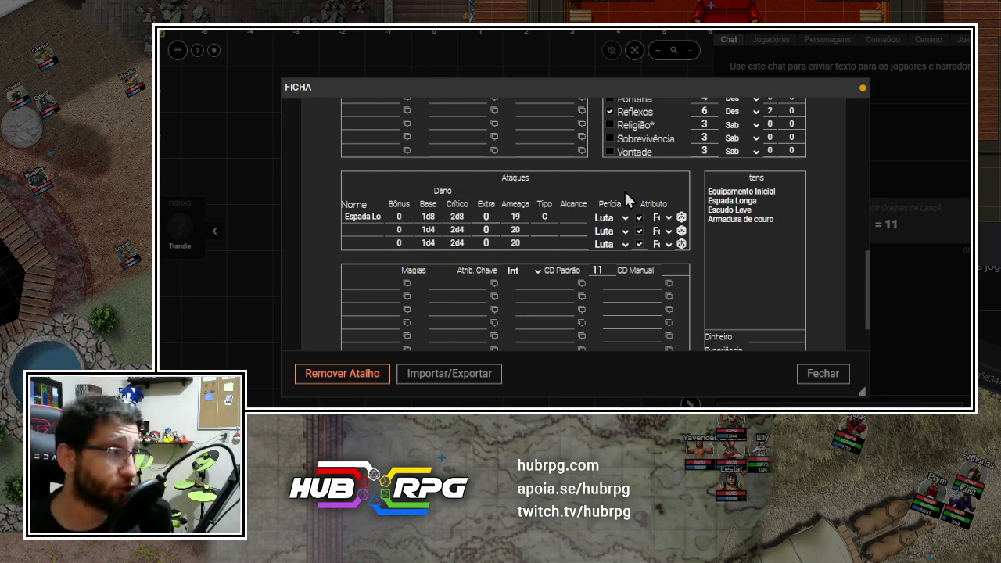
text(Corte)
key(Tab)
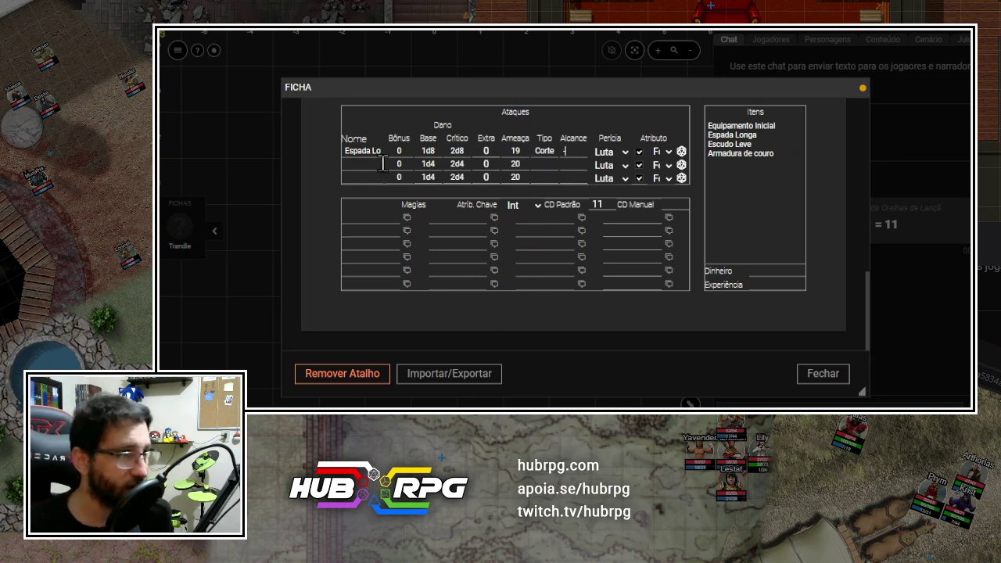
Inspect the detail fields of the first empty spell slot and review the rest of the sheet.
click(407, 219)
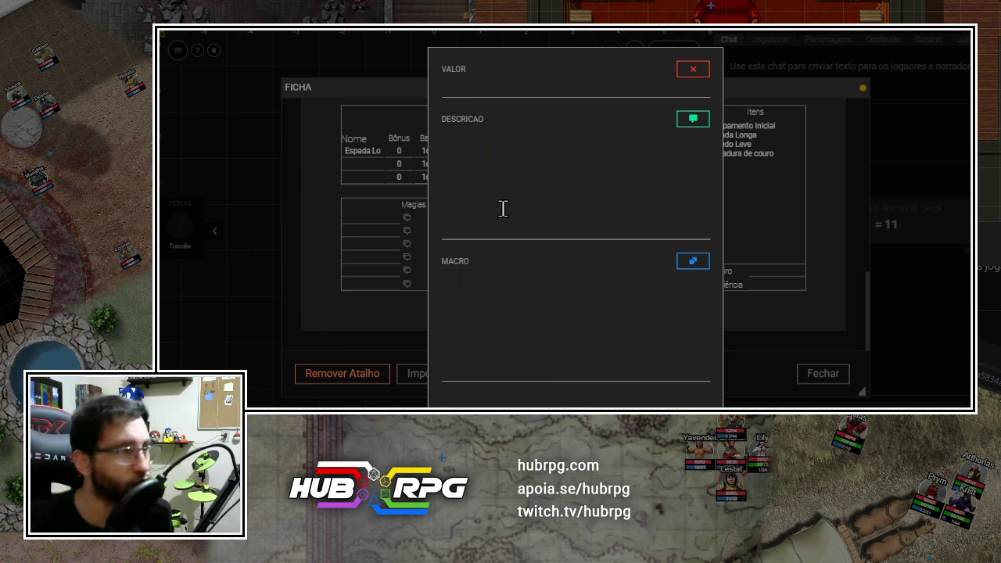
click(693, 69)
scroll(576, 258, up, 5)
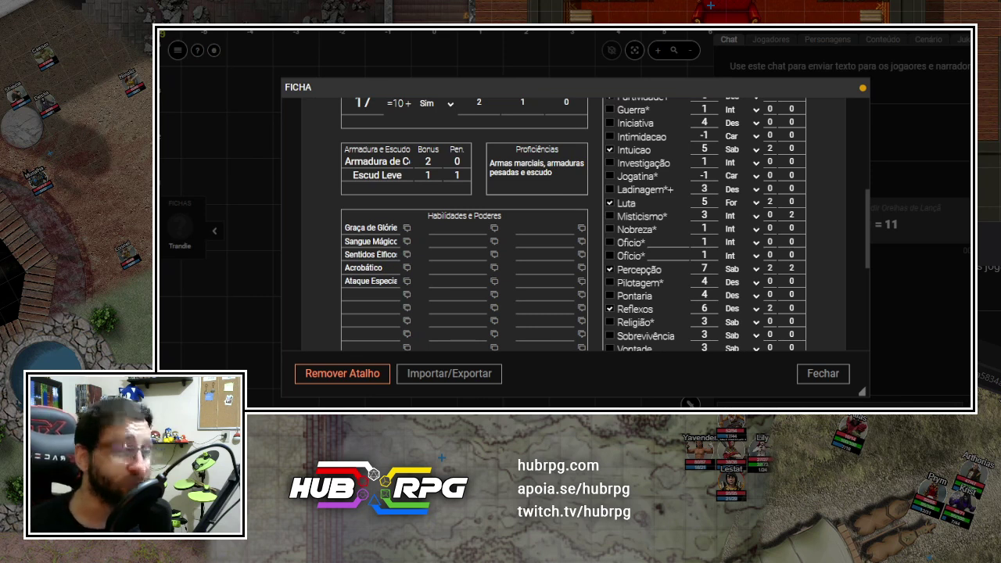
scroll(573, 224, up, 5)
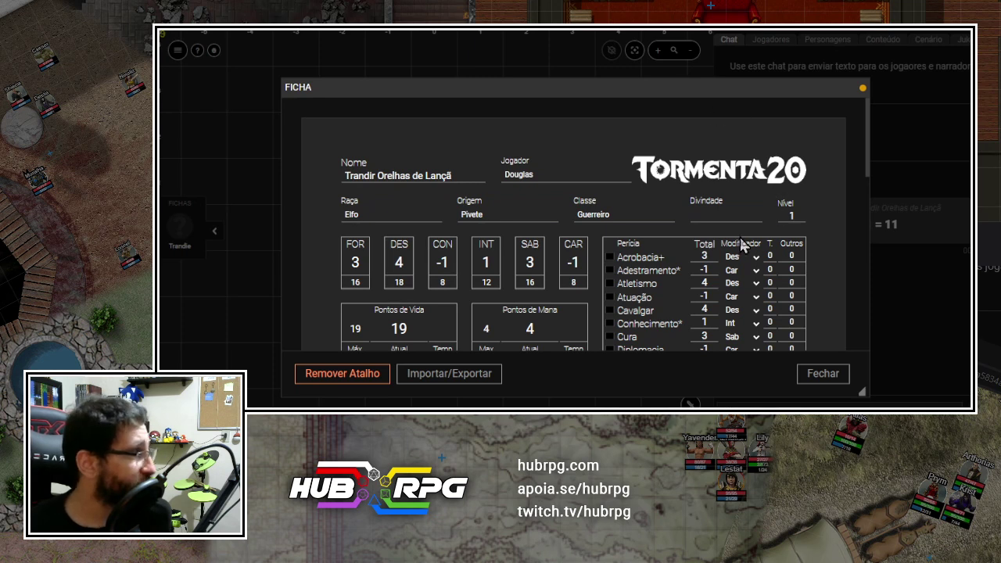
Set the character's level to 2 on the sheet.
double_click(791, 216)
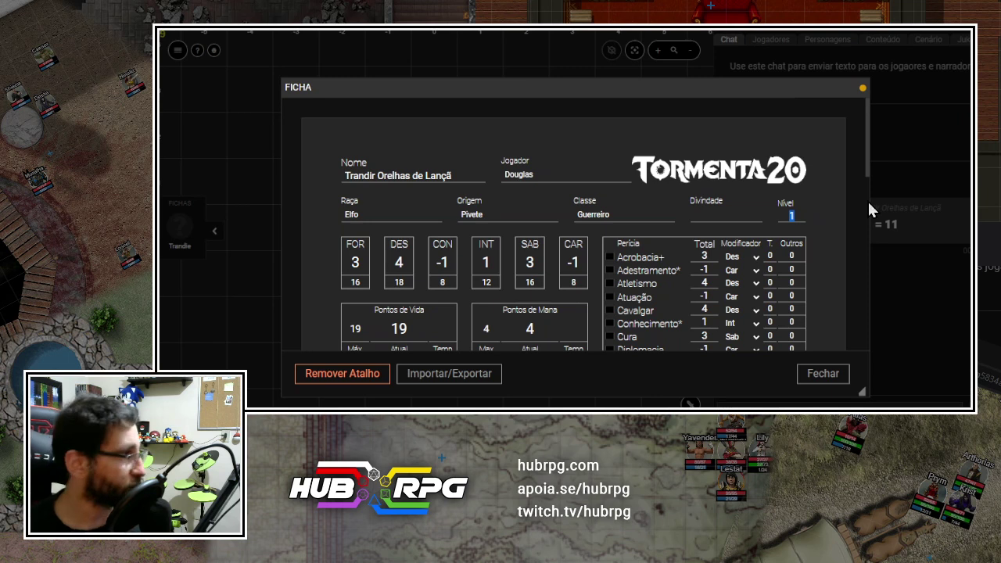
text(2)
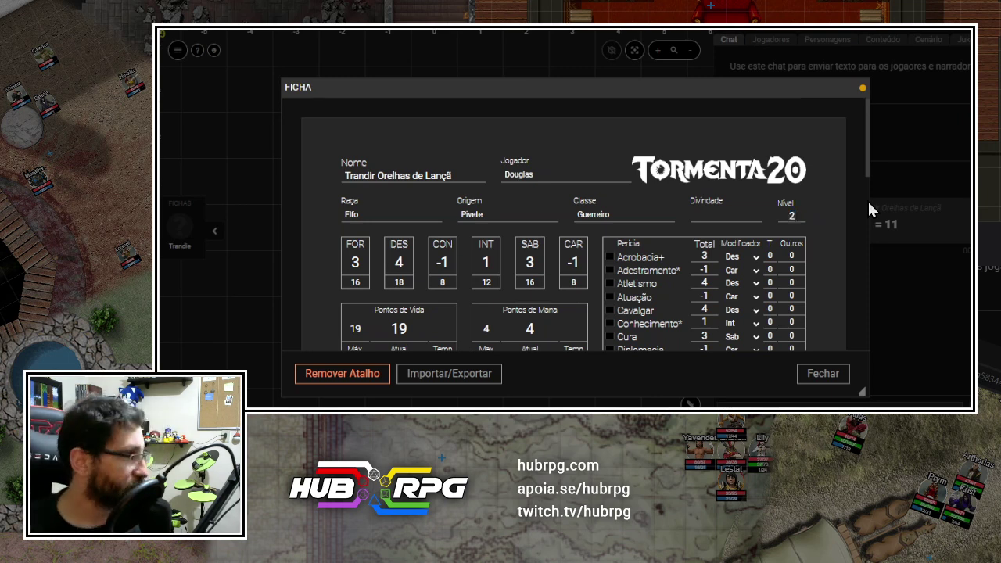
key(Tab)
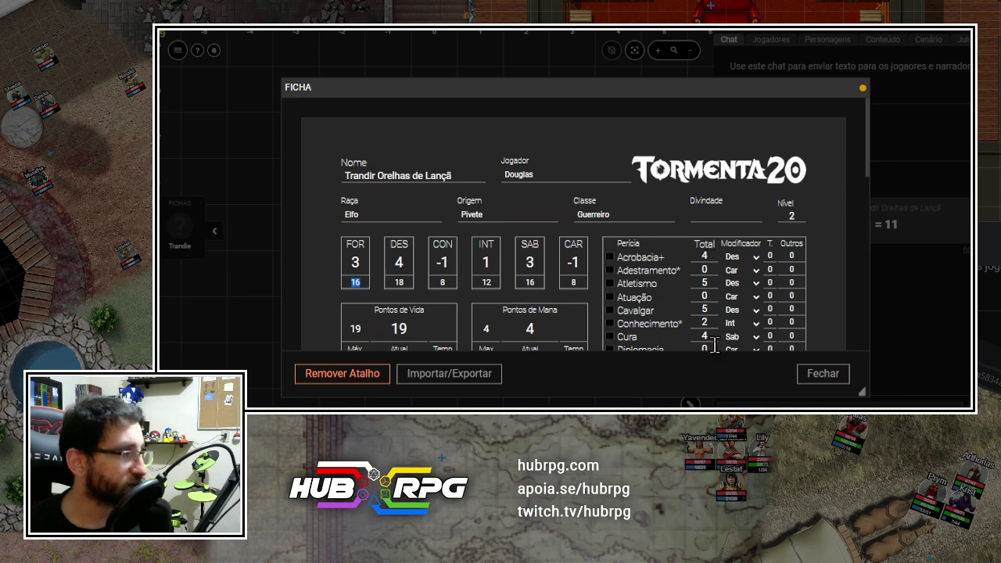
Set the character's maximum and current mana points to 8.
scroll(714, 285, down, 1)
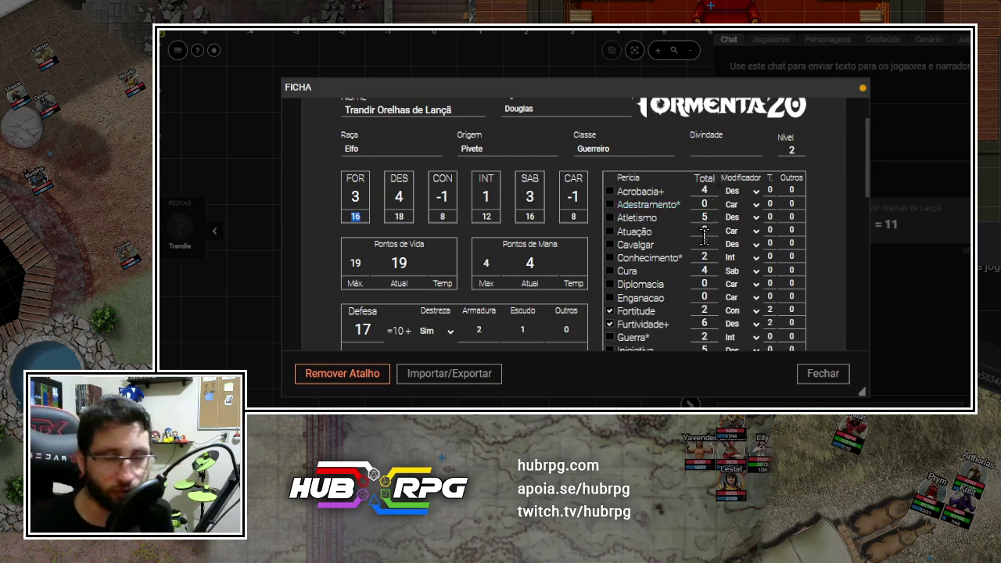
scroll(704, 236, down, 1)
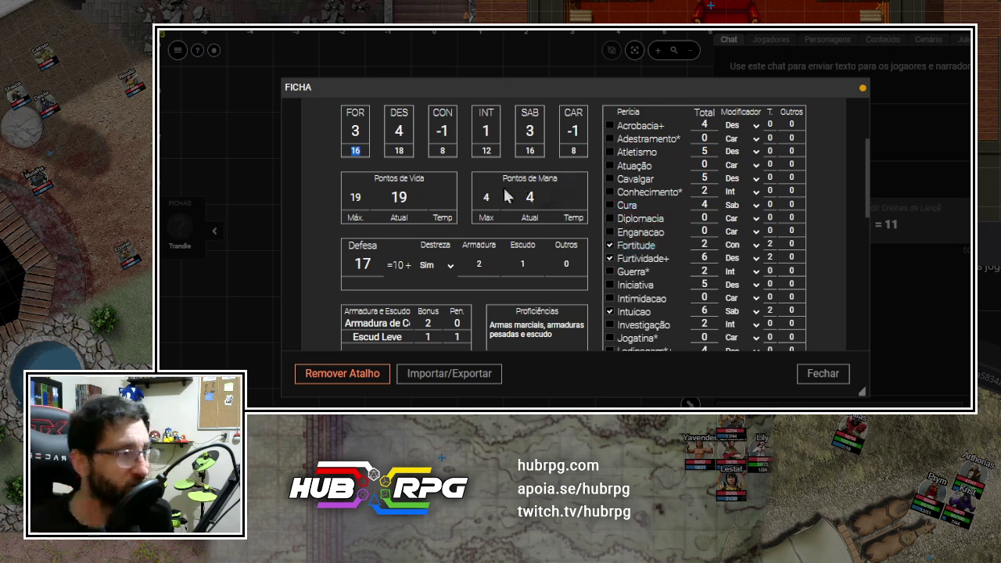
click(474, 197)
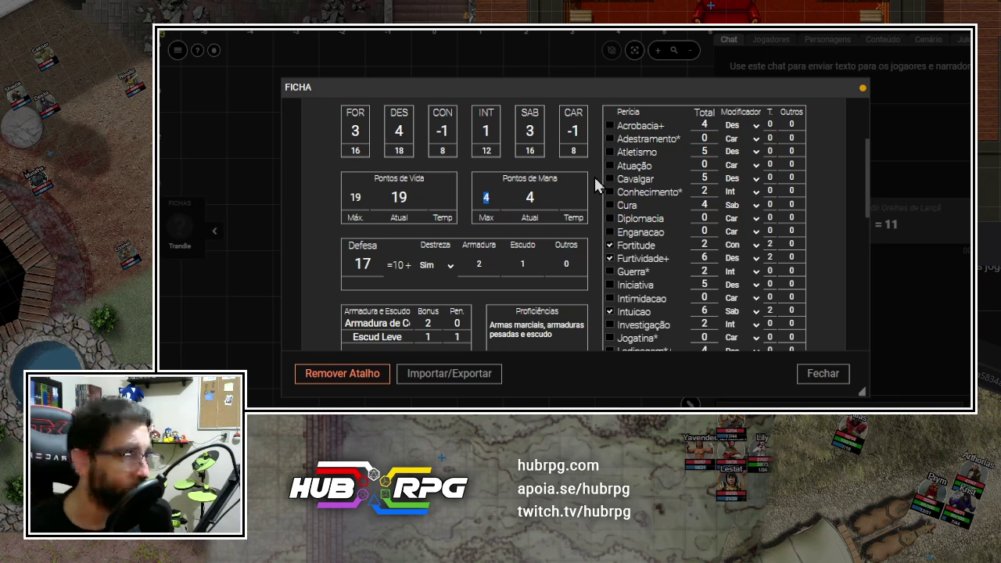
text(8)
key(Tab)
text(8)
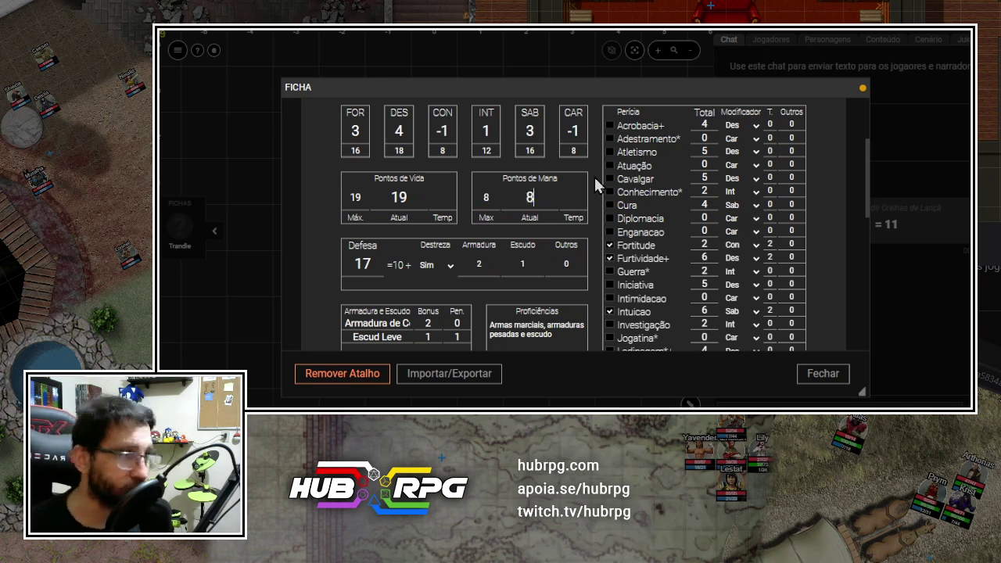
Set the character's maximum and current life points to 23.
click(355, 198)
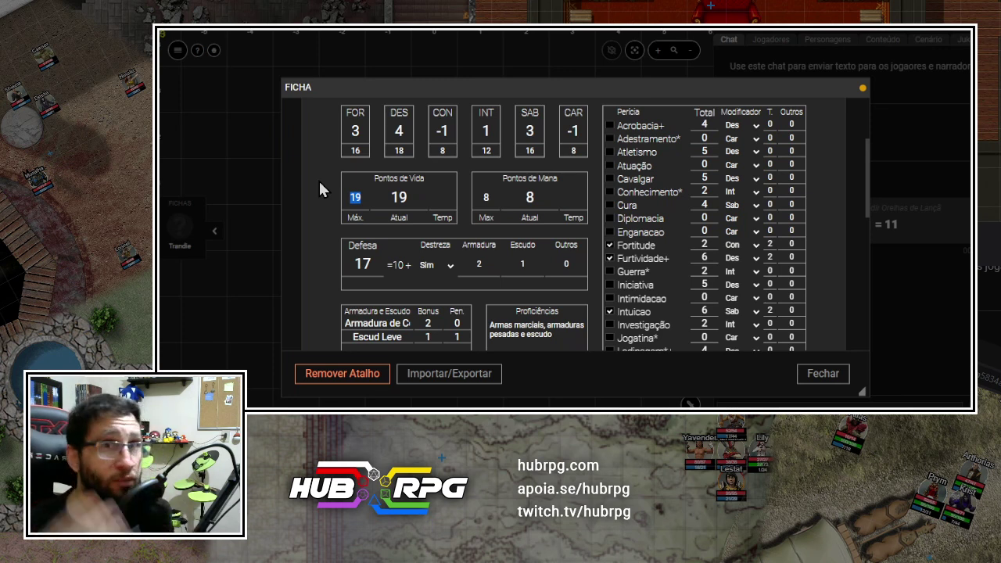
text(23)
key(Tab)
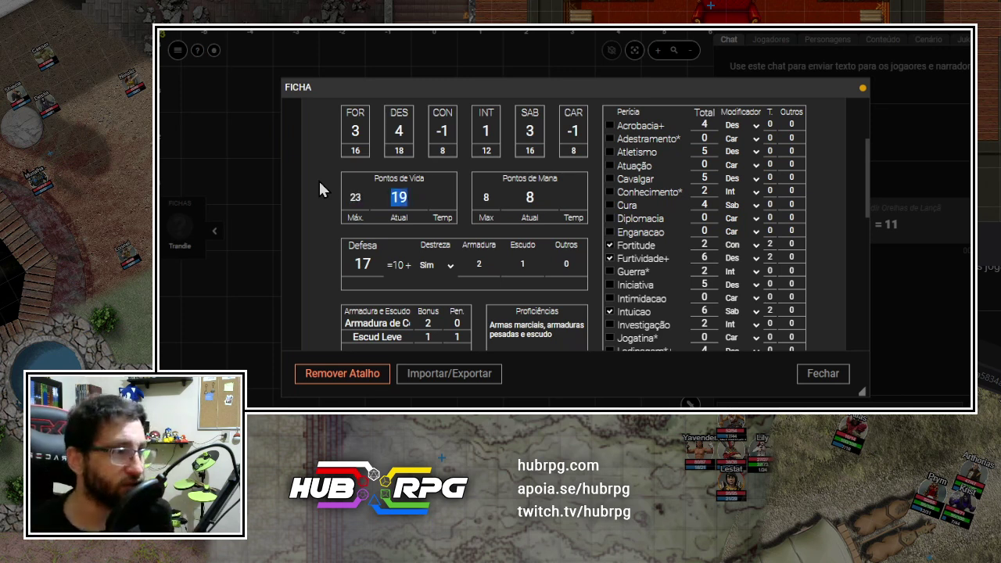
text(23)
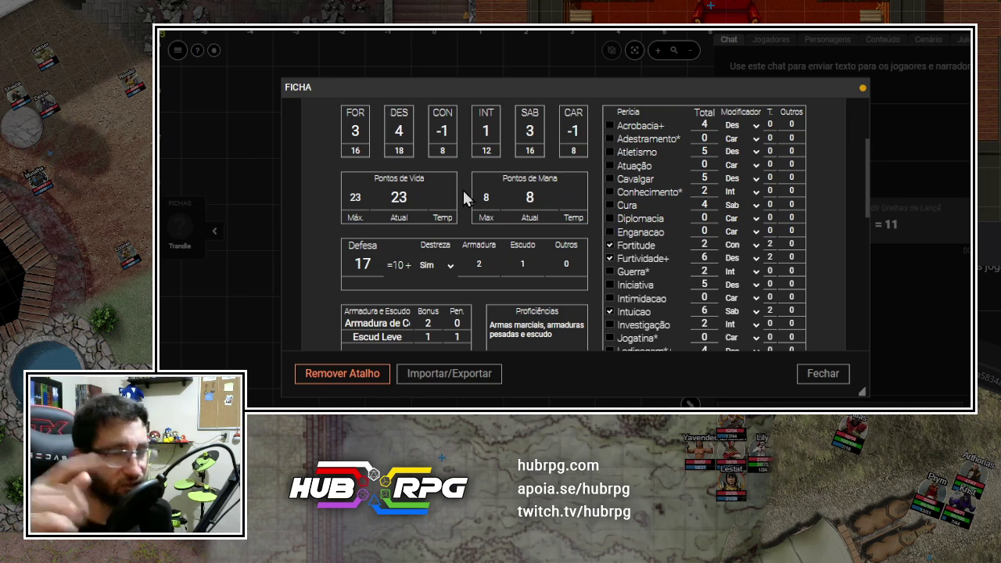
Consult the Guerreiro class table and the list of warrior powers in the rulebook for the second-level choice.
scroll(463, 190, down, 5)
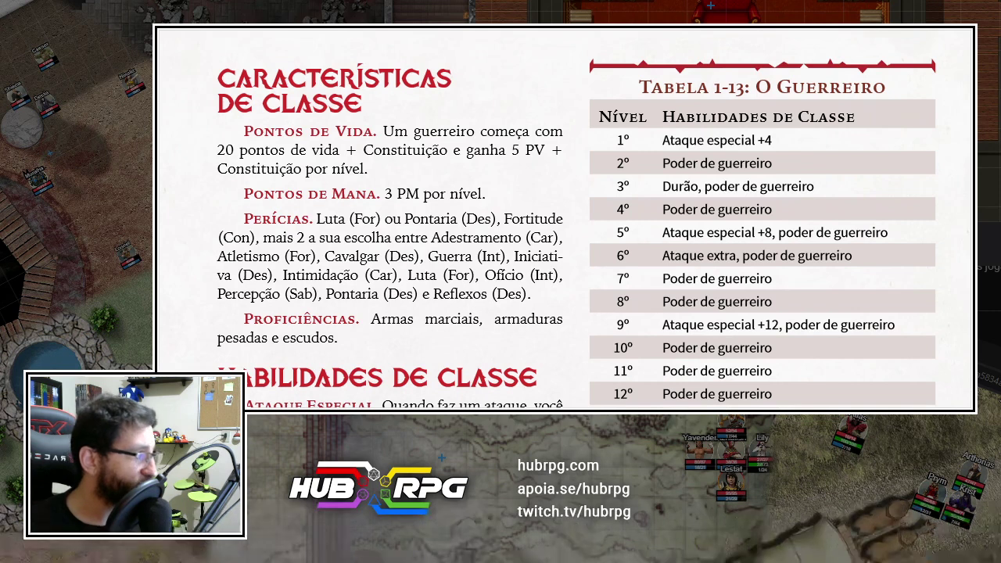
scroll(564, 219, down, 5)
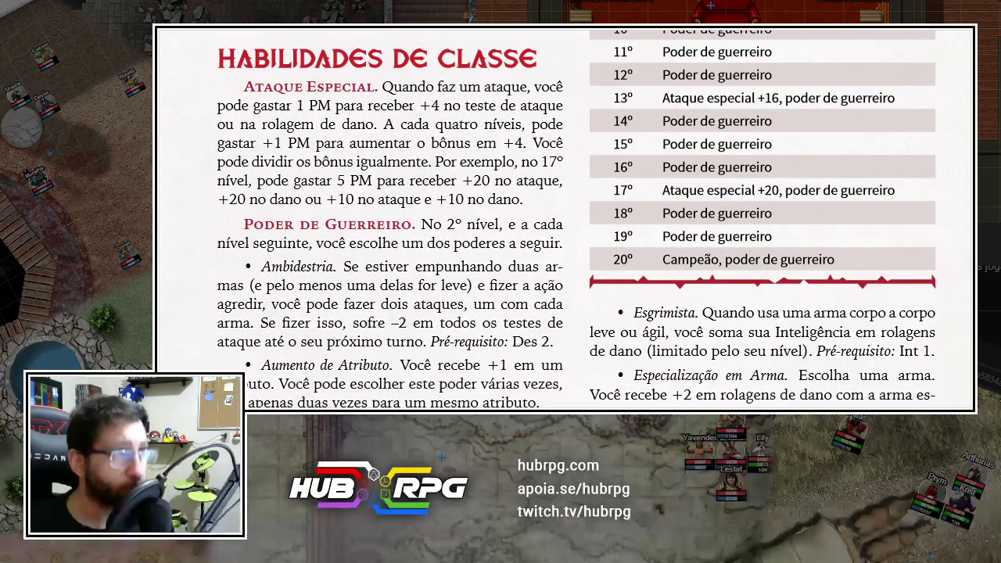
scroll(577, 219, down, 1)
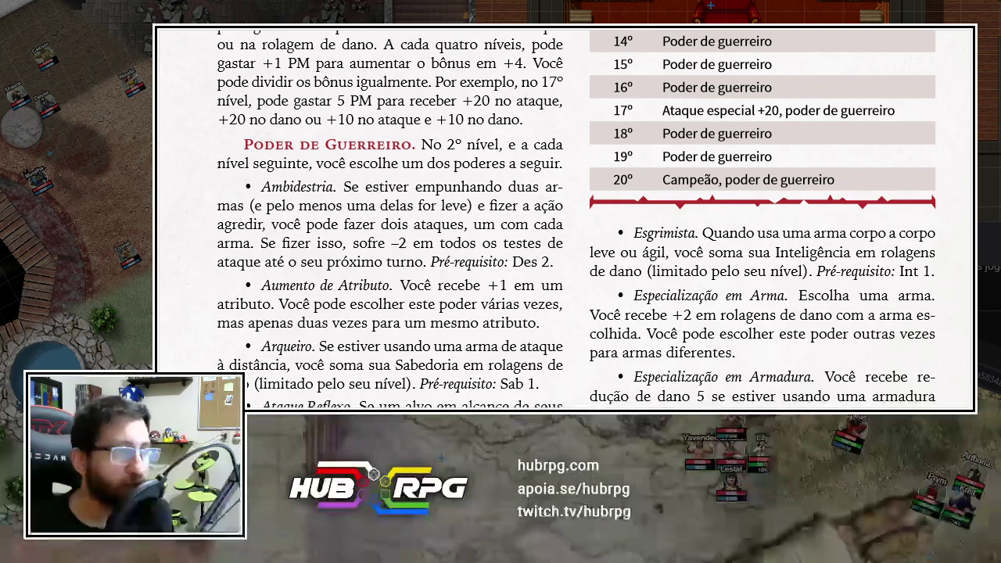
scroll(577, 219, down, 2)
scroll(577, 219, down, 1)
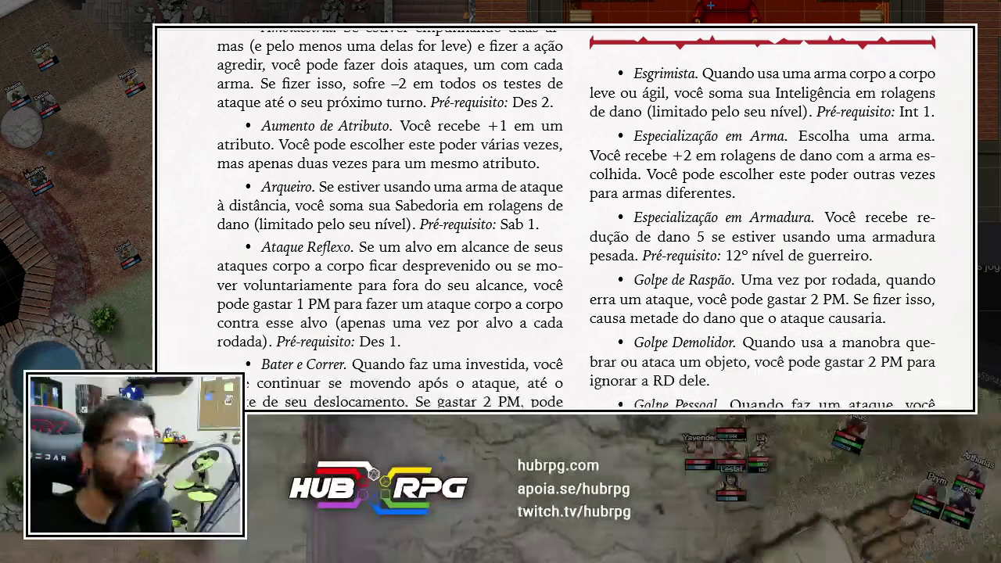
scroll(565, 218, up, 1)
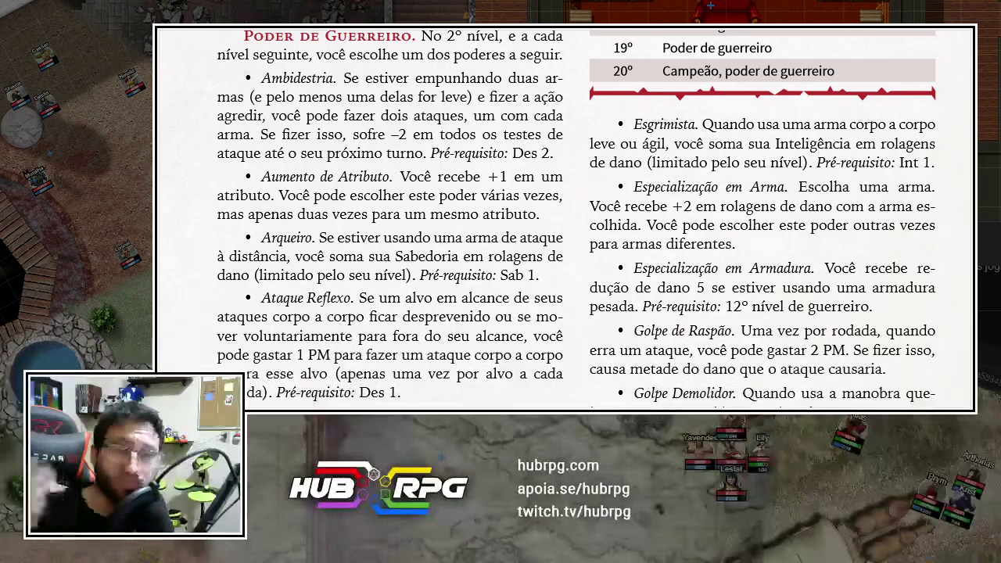
Return to the character sheet and enter the rulebook's Especialização em Arma text as the description of the first empty ability slot.
key(alt+Tab)
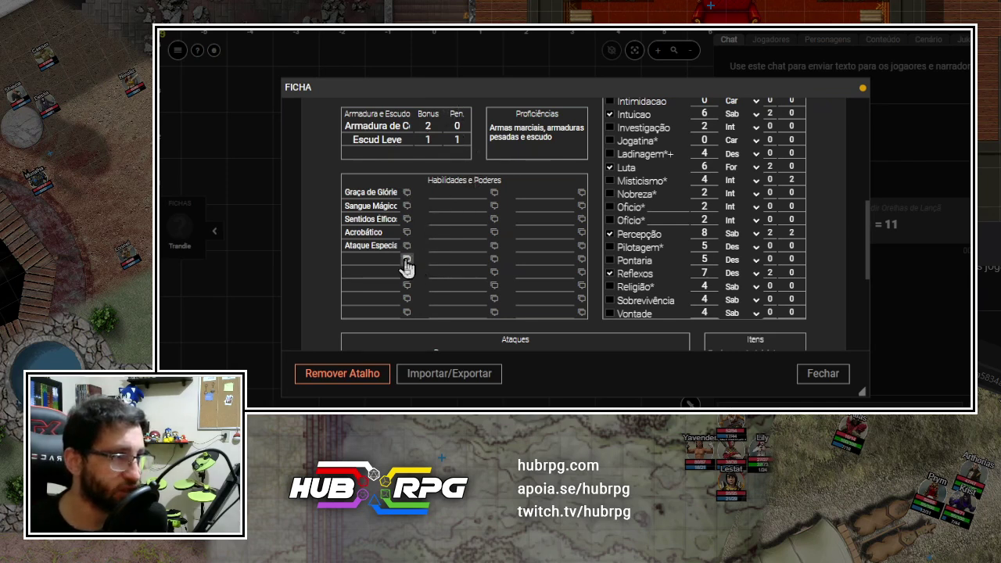
click(406, 259)
click(490, 179)
text(Especialização em Arma: escolha uma arma. Você recebe +2 em rolagens de dano com a arma es- colhida. Você pode escolher este poder outras vezes para armas diferentes.)
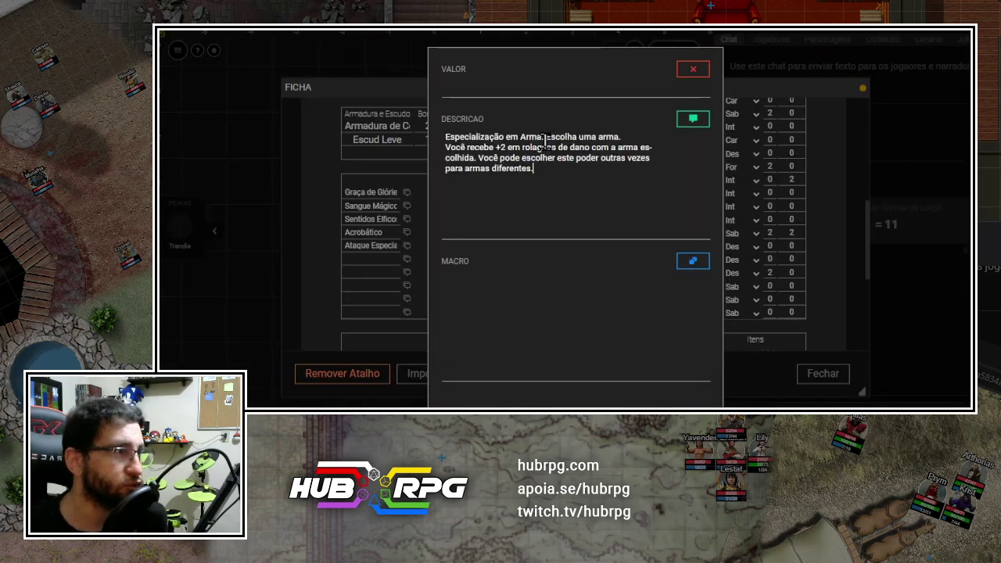
Move the power's name out of the description into its value, extend it to "Especialização em Arma - Espada Longa", and close the details.
drag(446, 135, 530, 135)
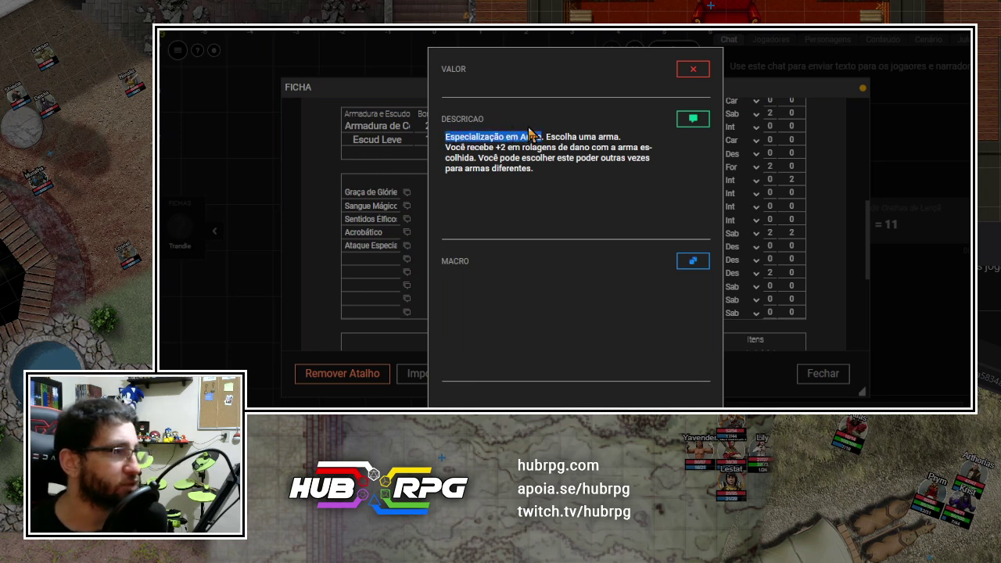
key(ctrl+x)
key(shift+Tab)
key(ctrl+v)
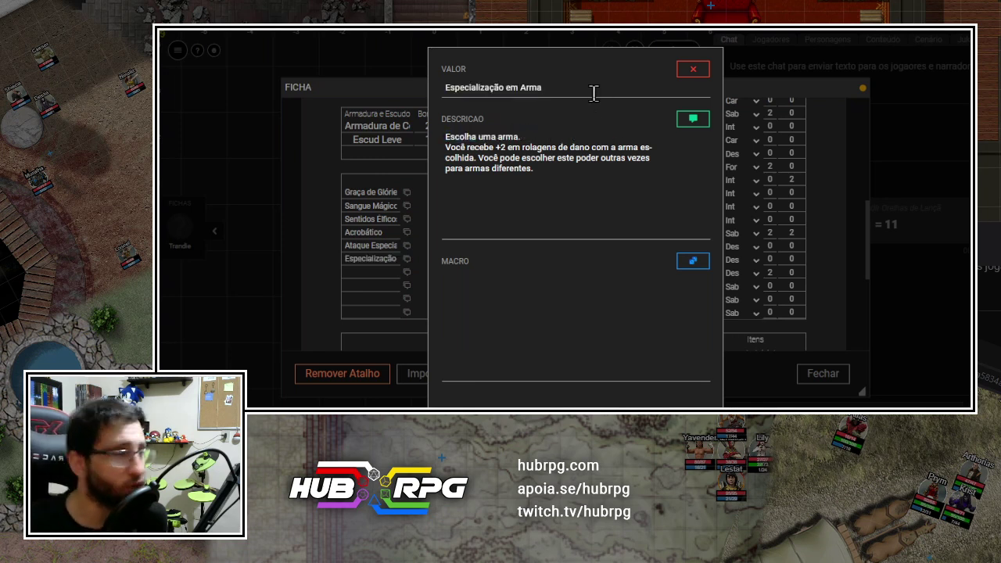
text(-)
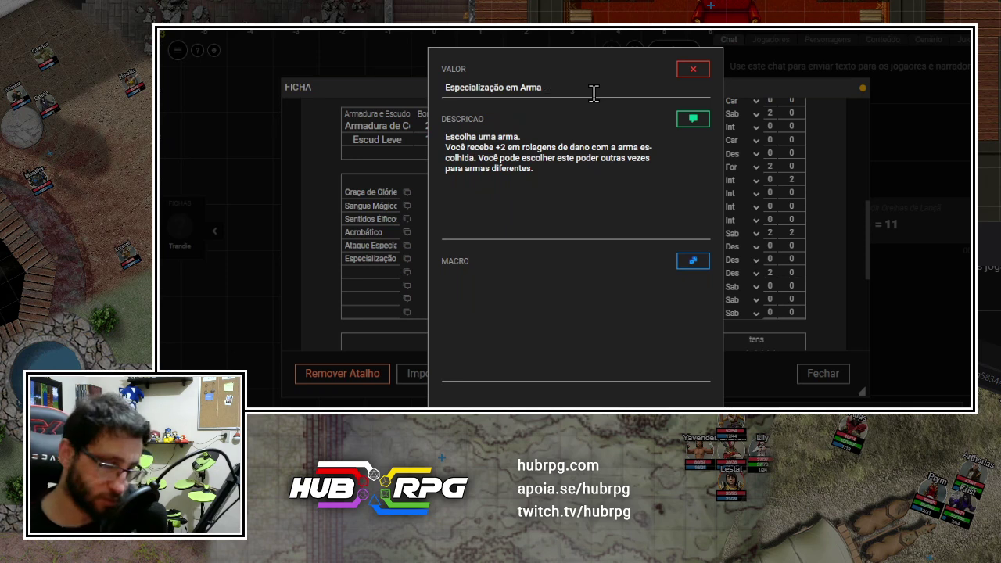
text( Eapada Longa)
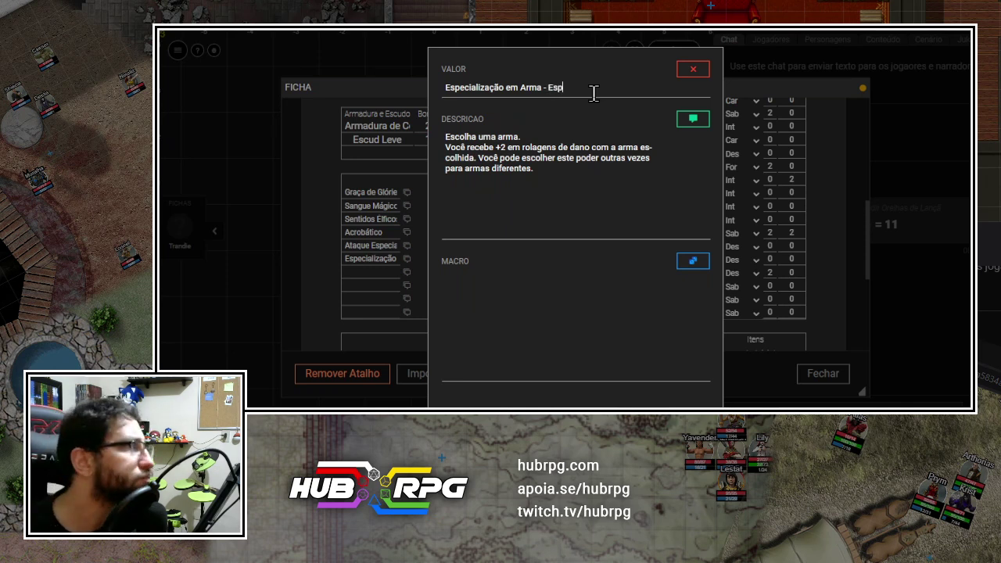
click(693, 69)
Set the extra damage of the Espada Longa attack to 2.
scroll(449, 198, down, 5)
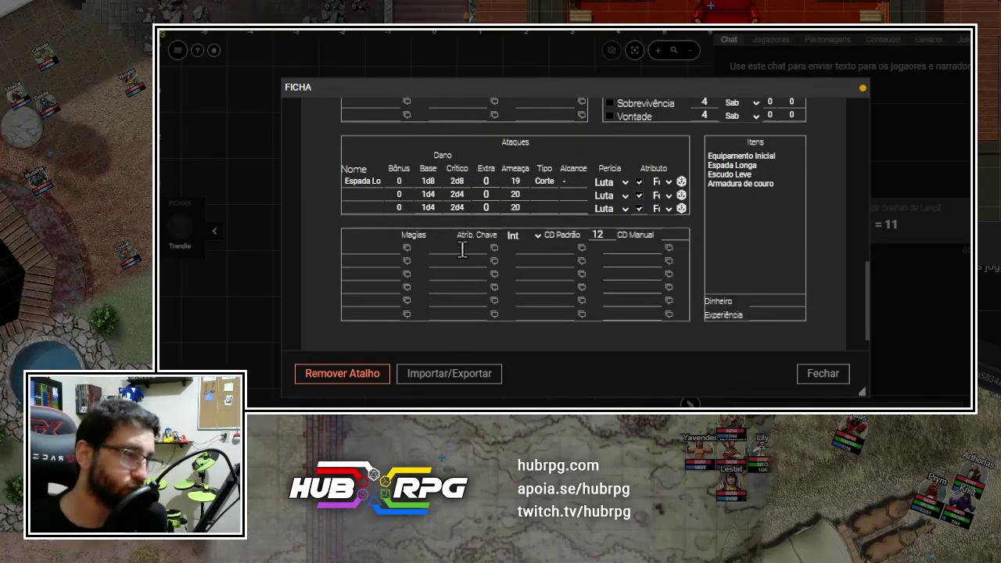
key(Tab)
key(Tab)
key(Tab)
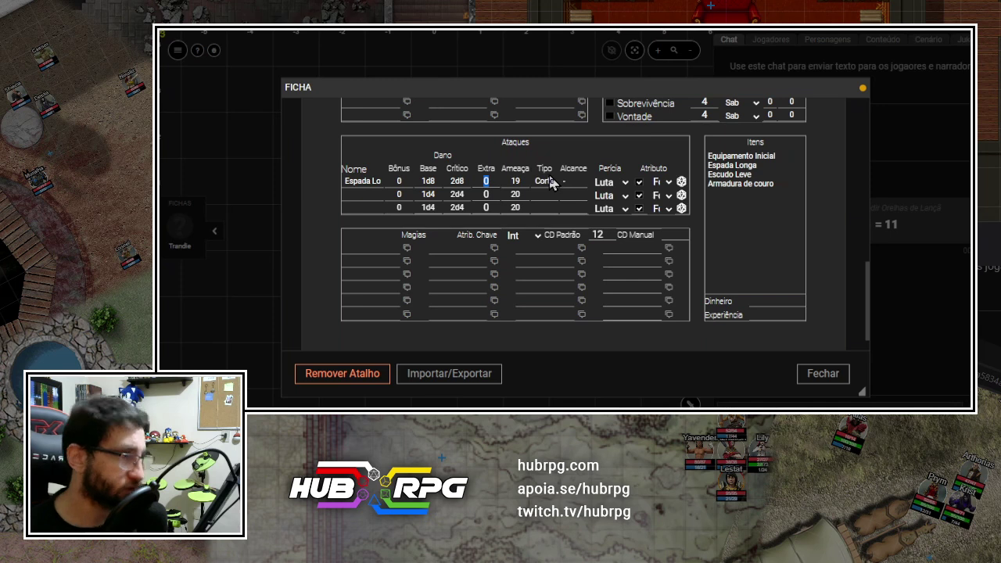
text(2)
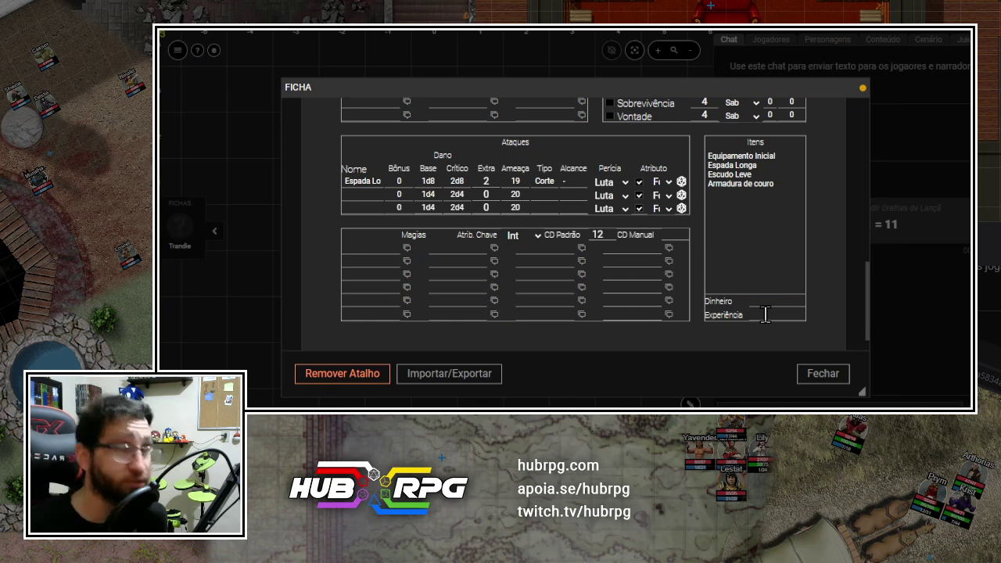
Review the levelled-up sheet, checking level, life and mana points, abilities and attacks.
scroll(765, 313, up, 10)
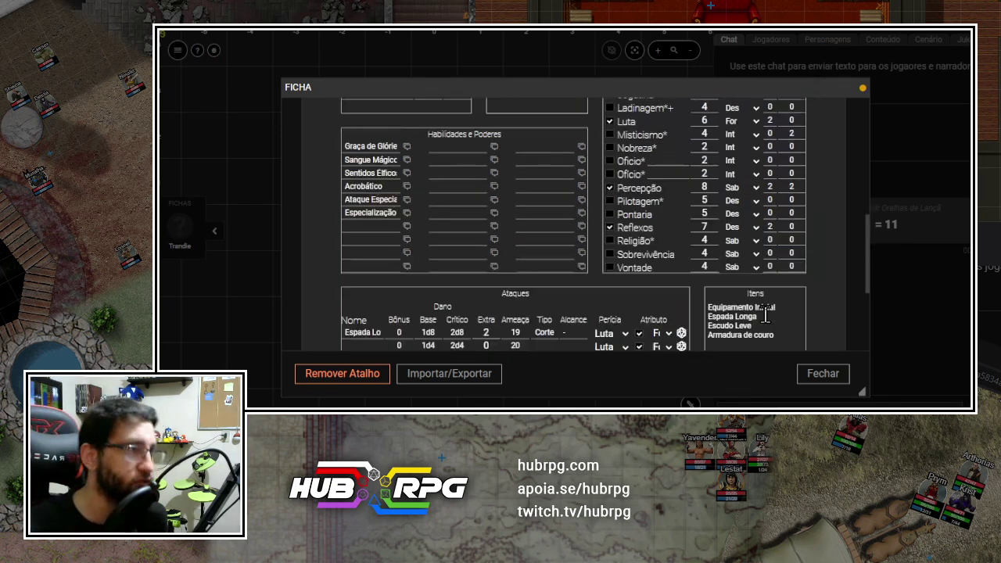
scroll(653, 237, up, 3)
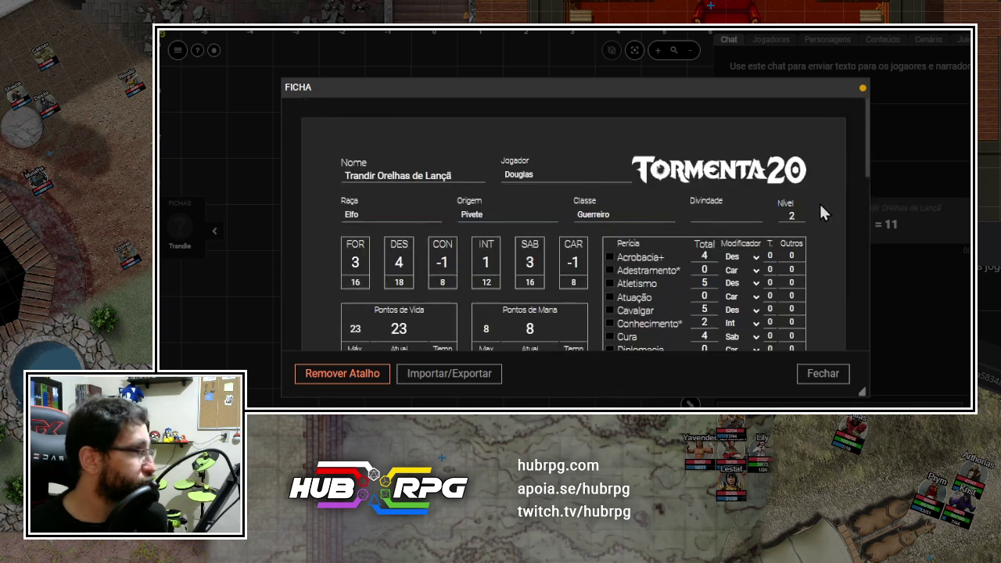
scroll(349, 273, down, 3)
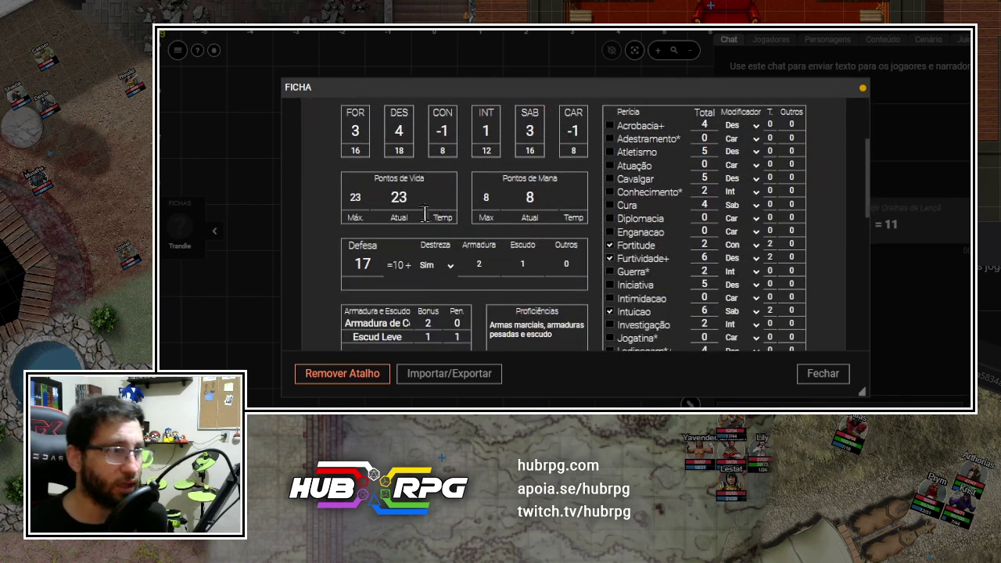
scroll(566, 221, down, 3)
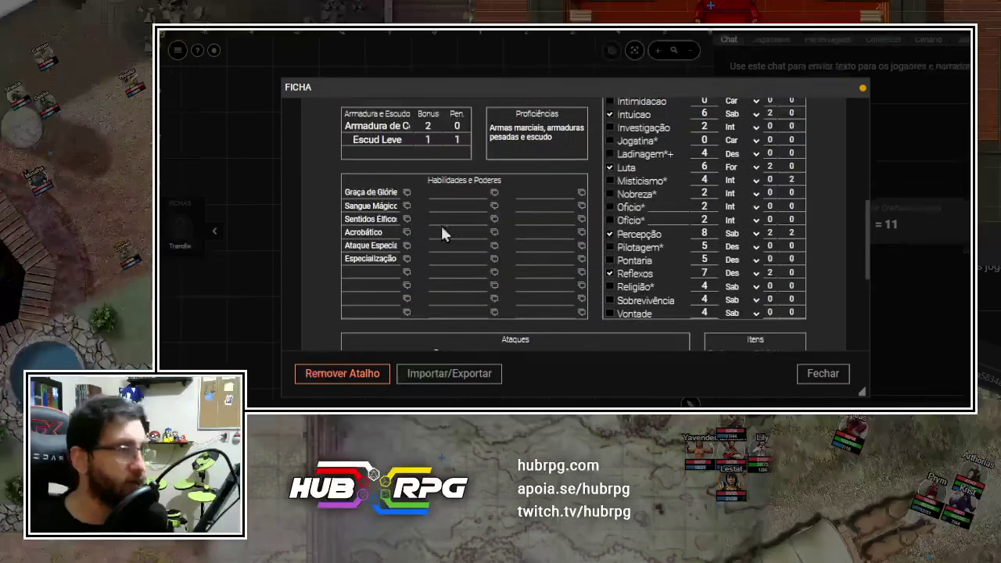
scroll(328, 196, down, 2)
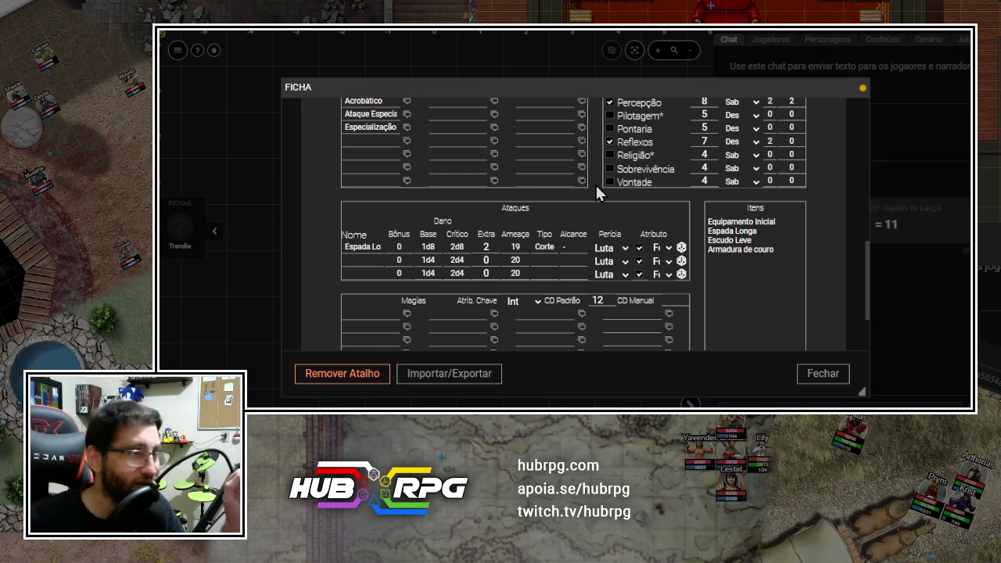
scroll(596, 192, up, 10)
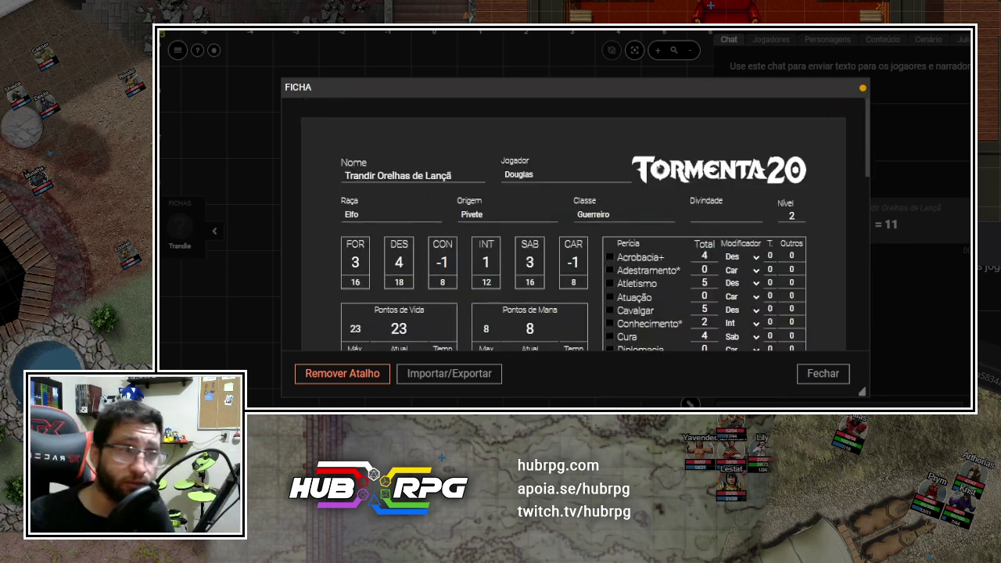